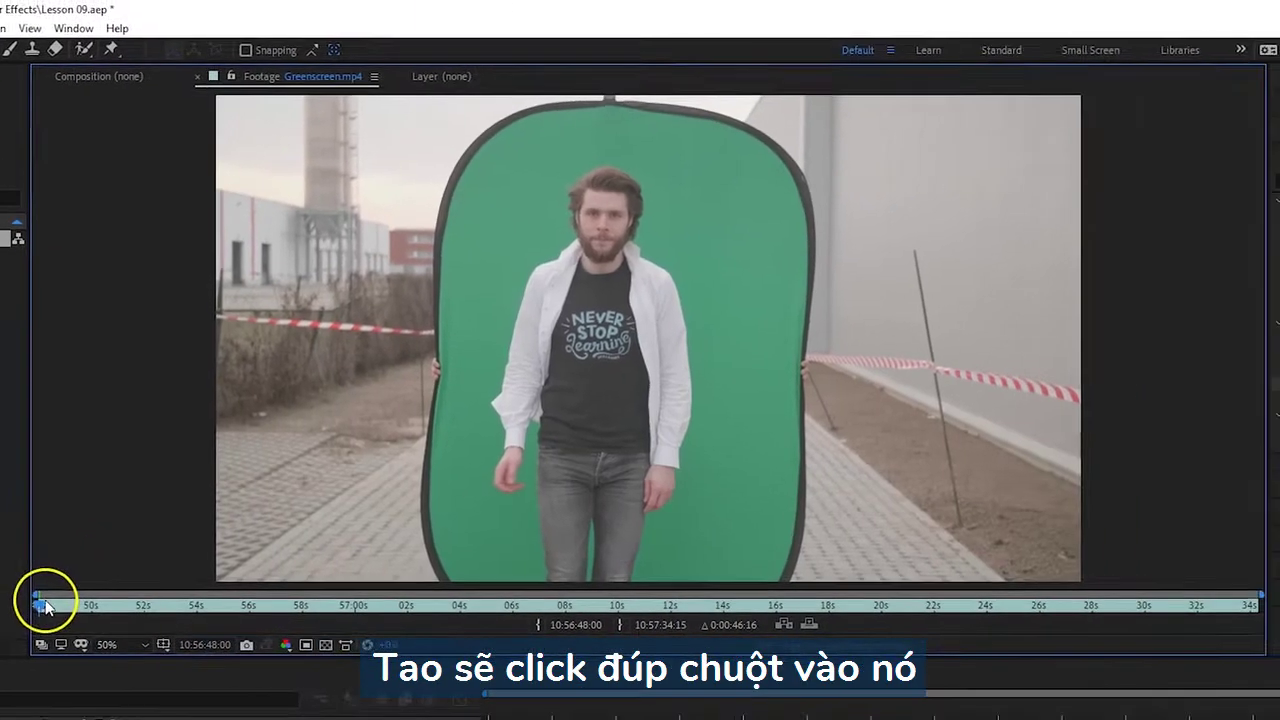
- Trim the Greenscreen.mp4 footage to the part in front of the green screen, with in point 10:56:49:24 and out point 10:56:57:00
drag(312, 610, 338, 614)
drag(58, 612, 53, 612)
click(512, 645)
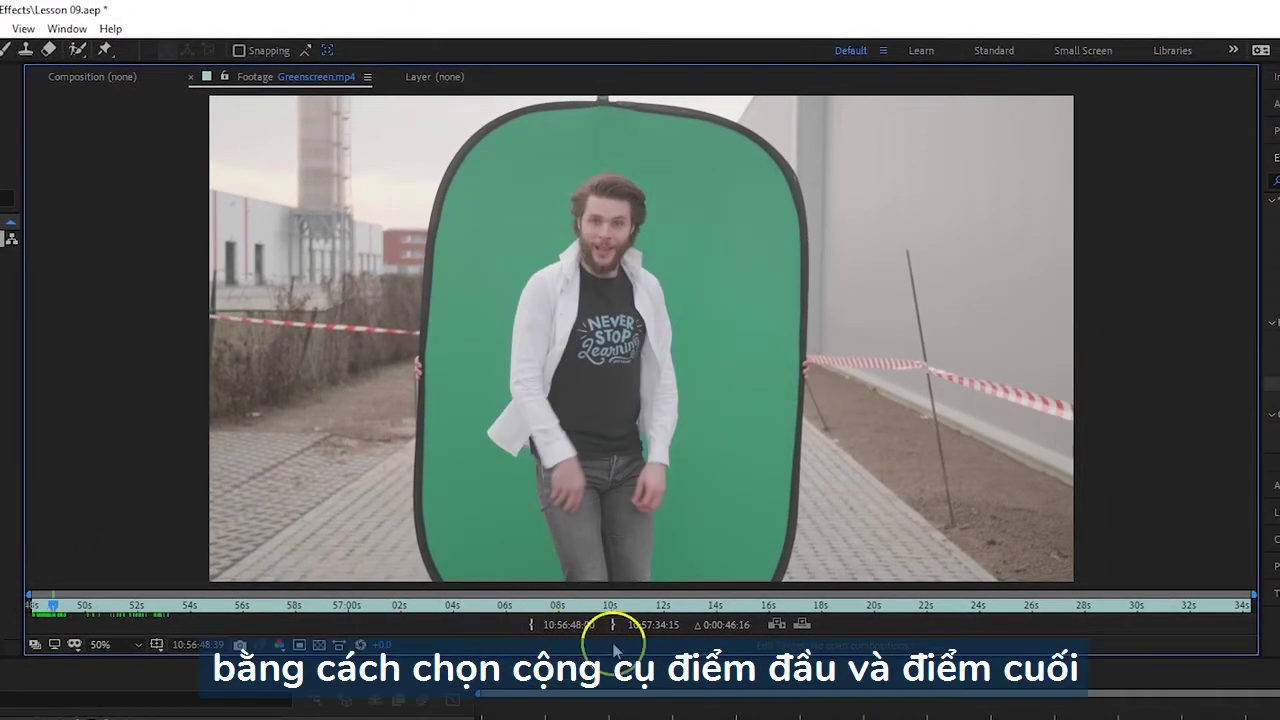
mouse_move(60, 611)
mouse_down()
mouse_move(51, 604)
mouse_move(70, 607)
mouse_up()
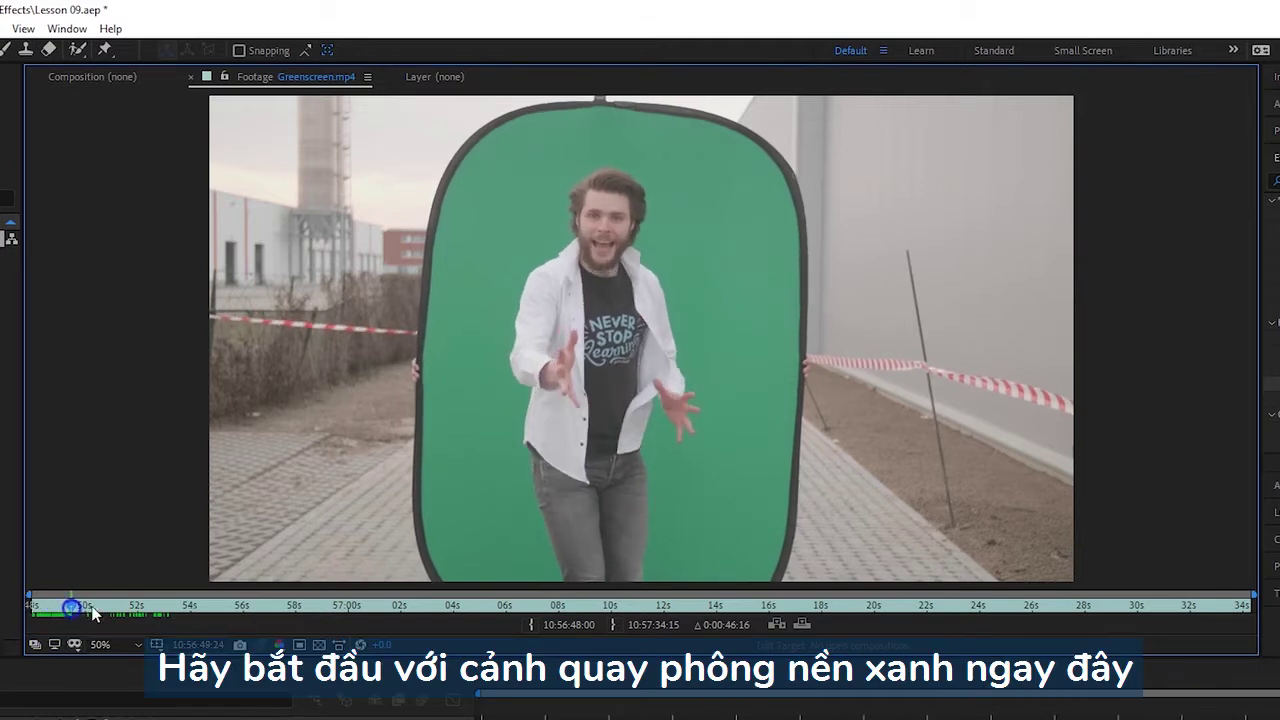
click(512, 318)
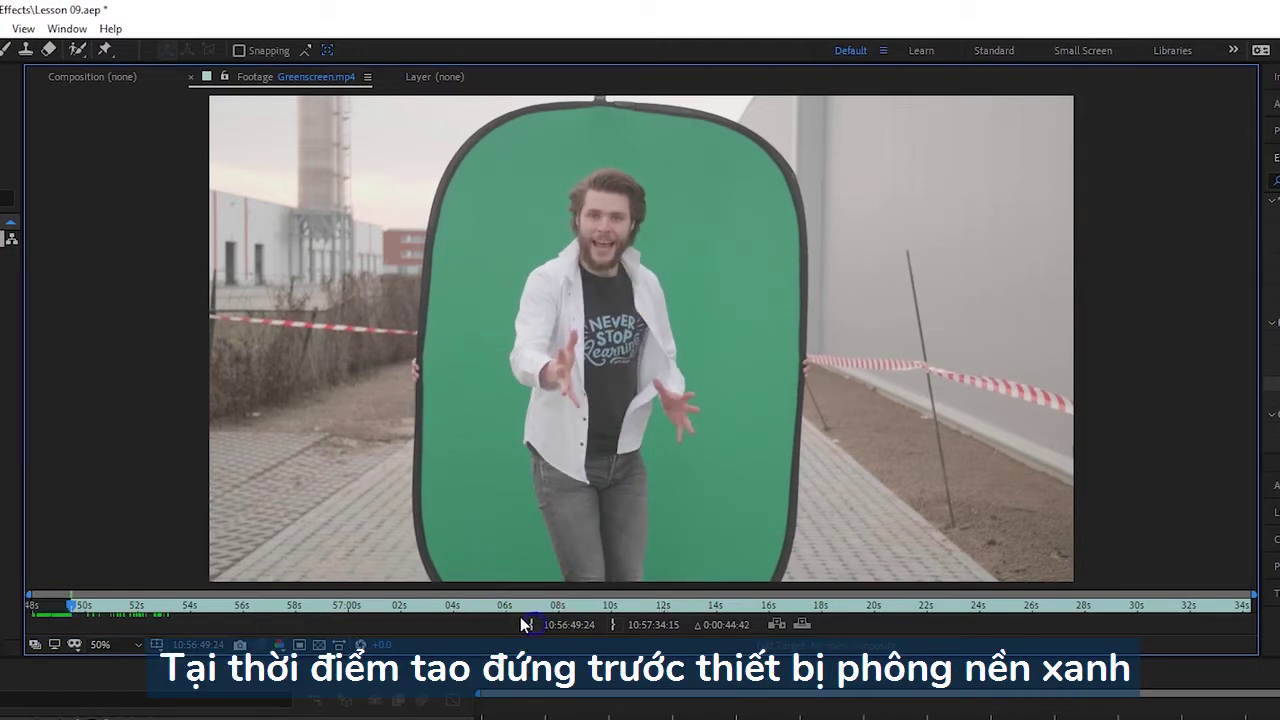
mouse_move(83, 617)
mouse_down()
mouse_move(72, 601)
mouse_move(117, 620)
mouse_move(269, 592)
mouse_up()
click(612, 624)
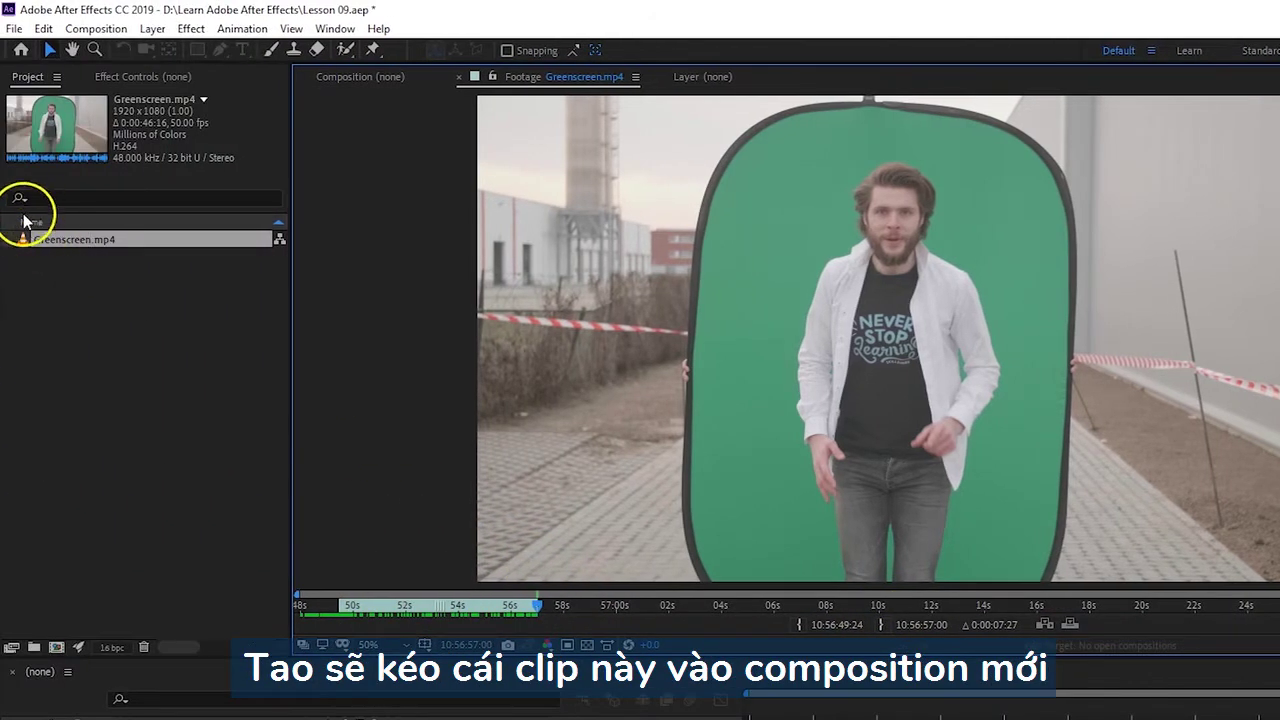
- Create a new composition from the trimmed Greenscreen.mp4 clip and return to its start
drag(25, 243, 56, 647)
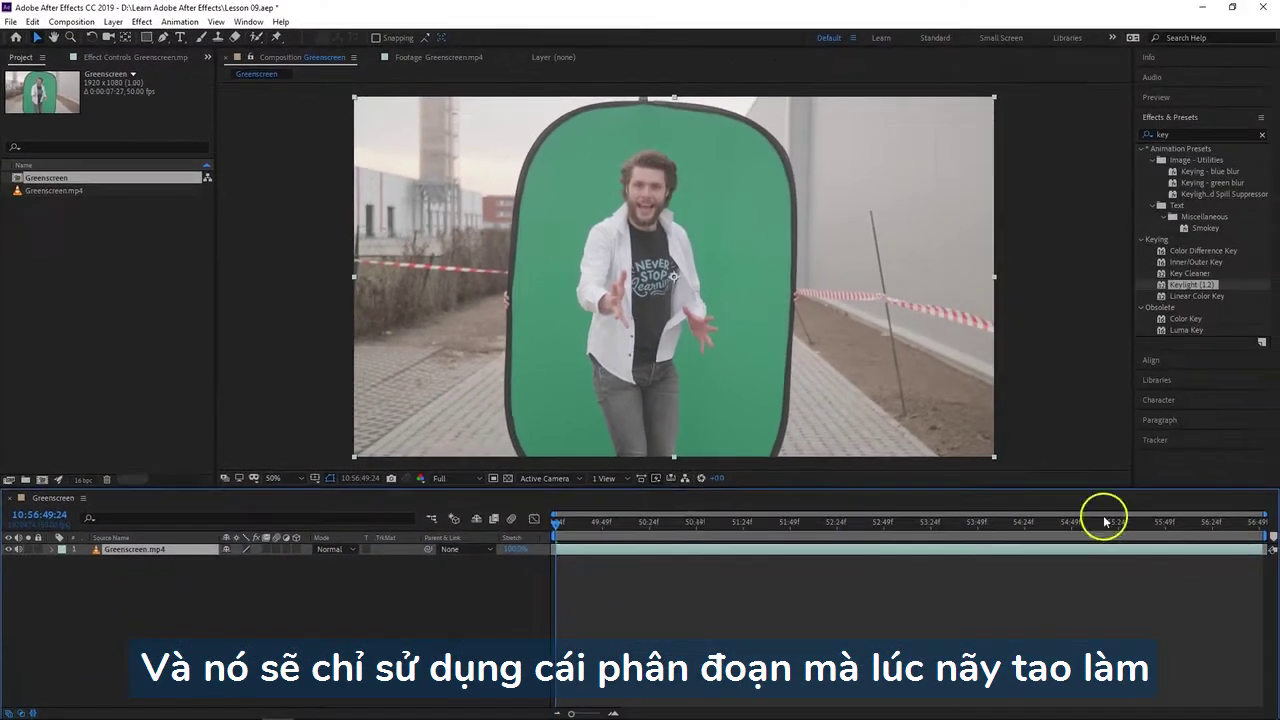
mouse_move(556, 525)
mouse_down()
mouse_move(1271, 523)
mouse_move(545, 517)
mouse_up()
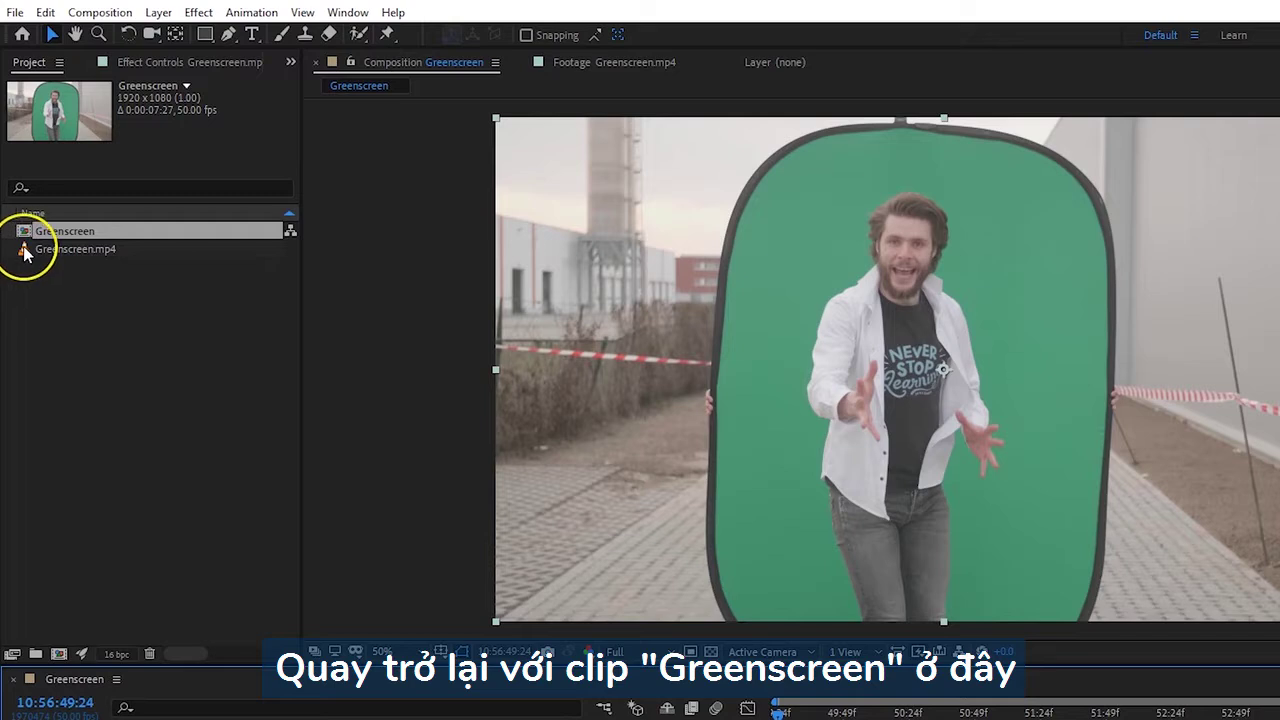
- Reopen the Greenscreen.mp4 footage and mark the empty background shot, with in point 10:57:22:40 and out point 10:57:27:44
double_click(25, 251)
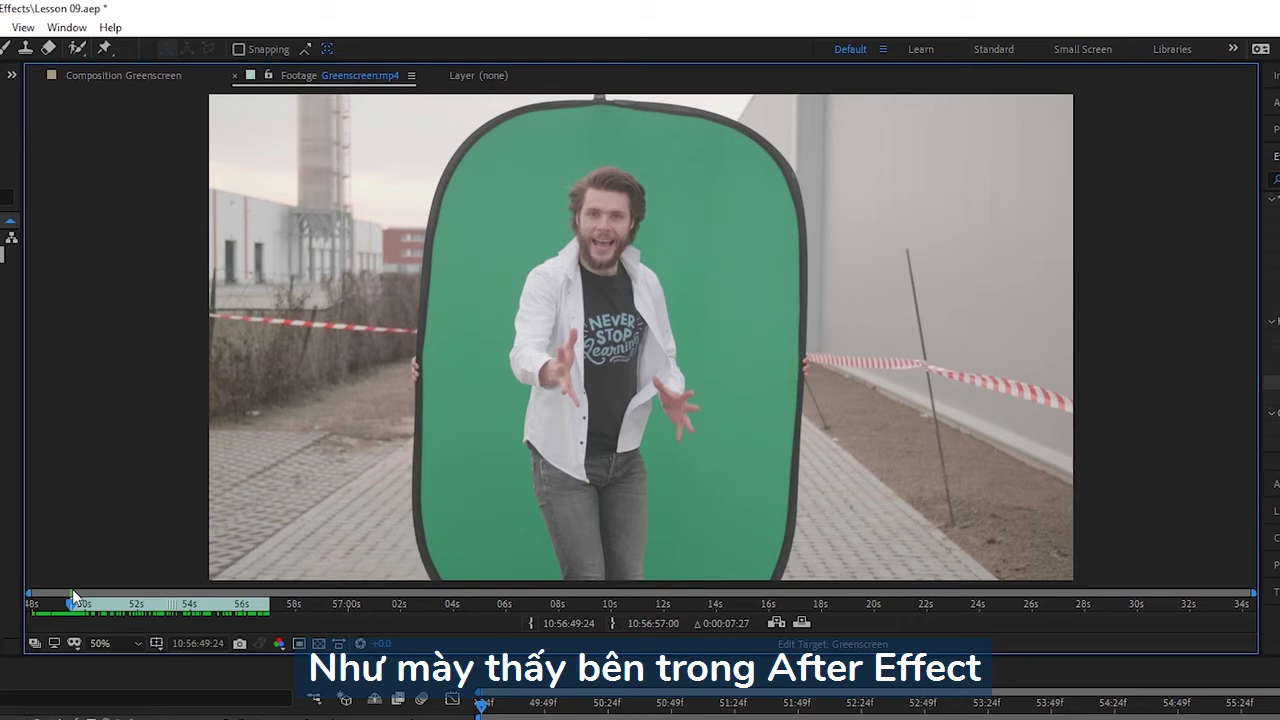
drag(285, 603, 856, 593)
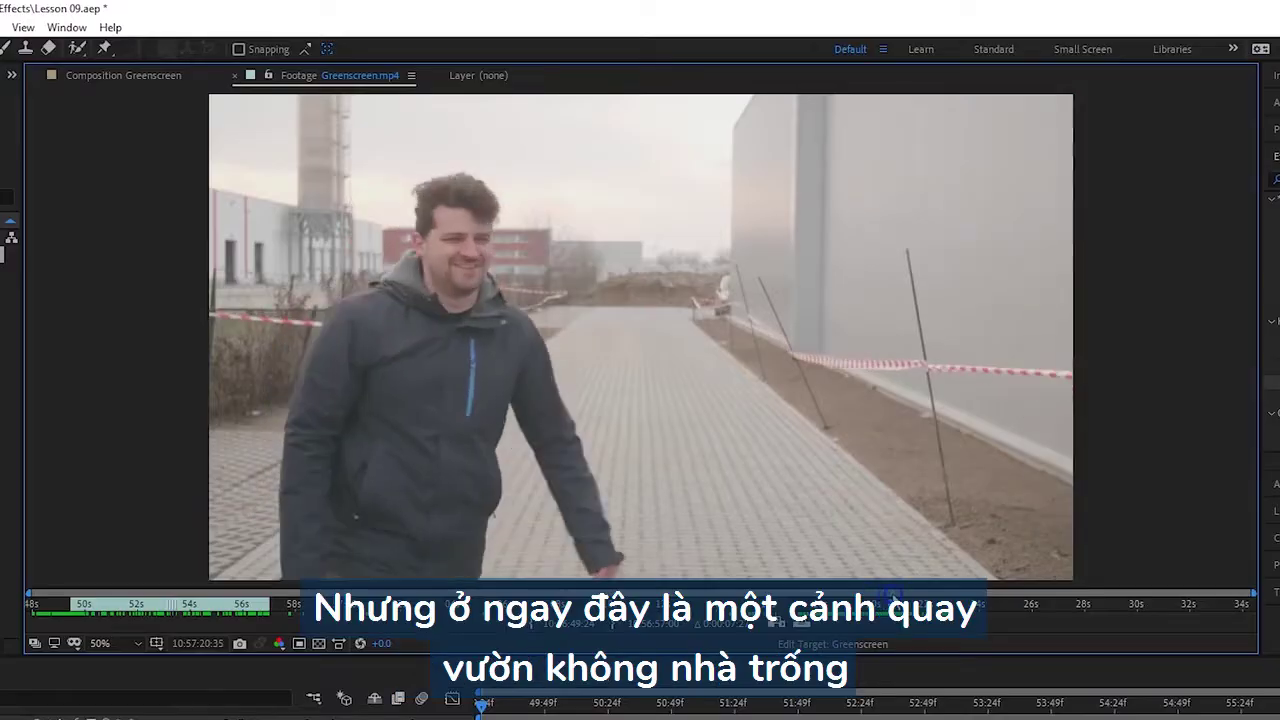
drag(889, 596, 955, 596)
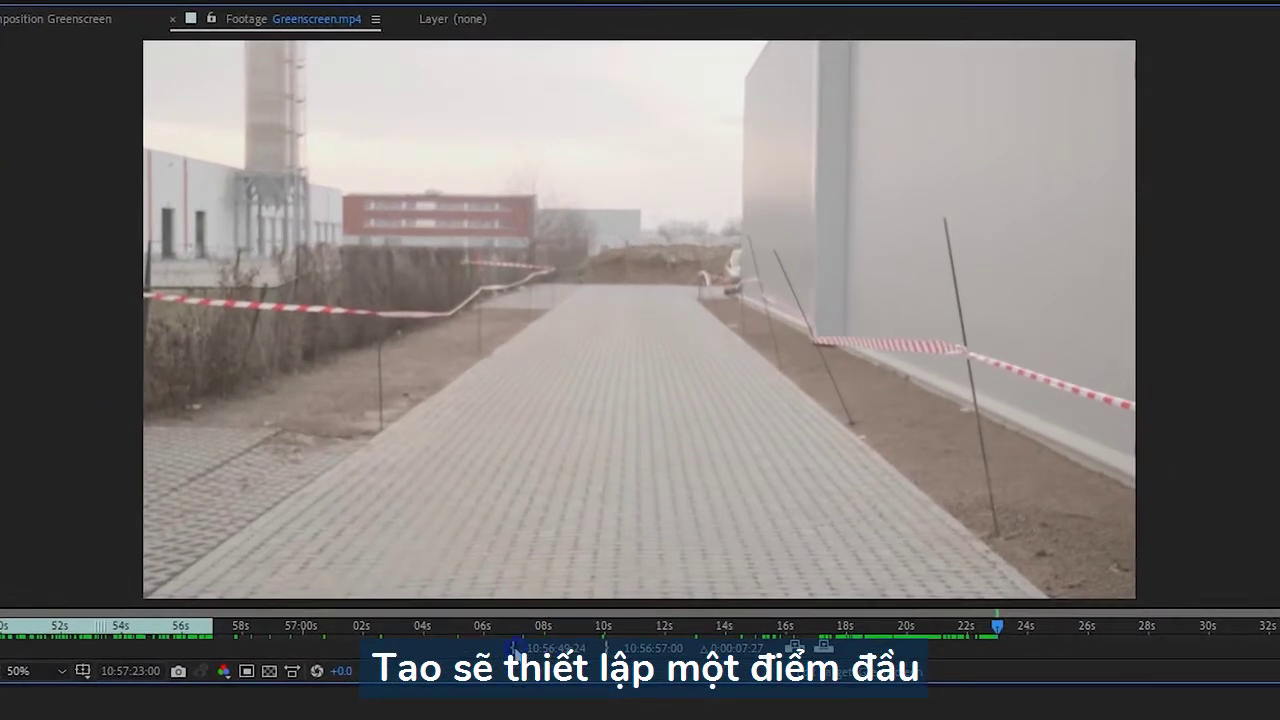
click(593, 463)
drag(905, 452, 904, 452)
drag(996, 632, 1146, 624)
click(605, 649)
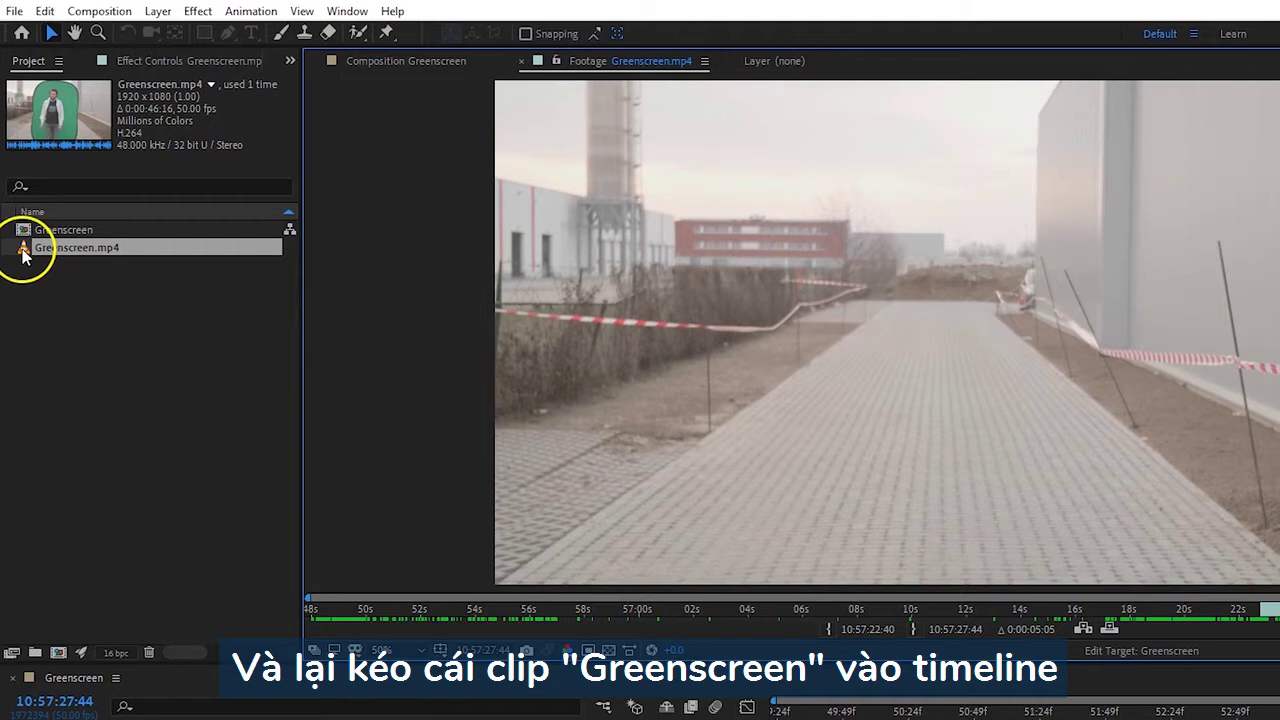
- Add the empty background clip beneath the existing layer and extend it to the end of the composition
drag(24, 255, 130, 591)
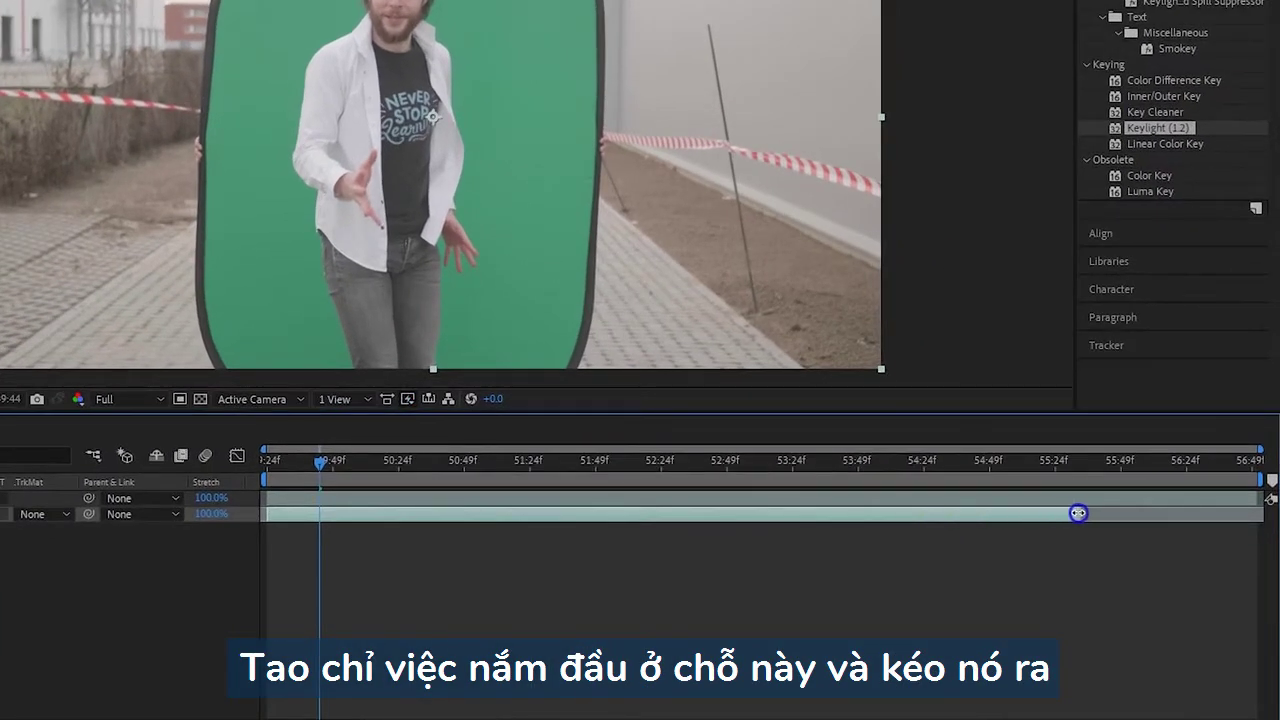
drag(1176, 514, 1259, 511)
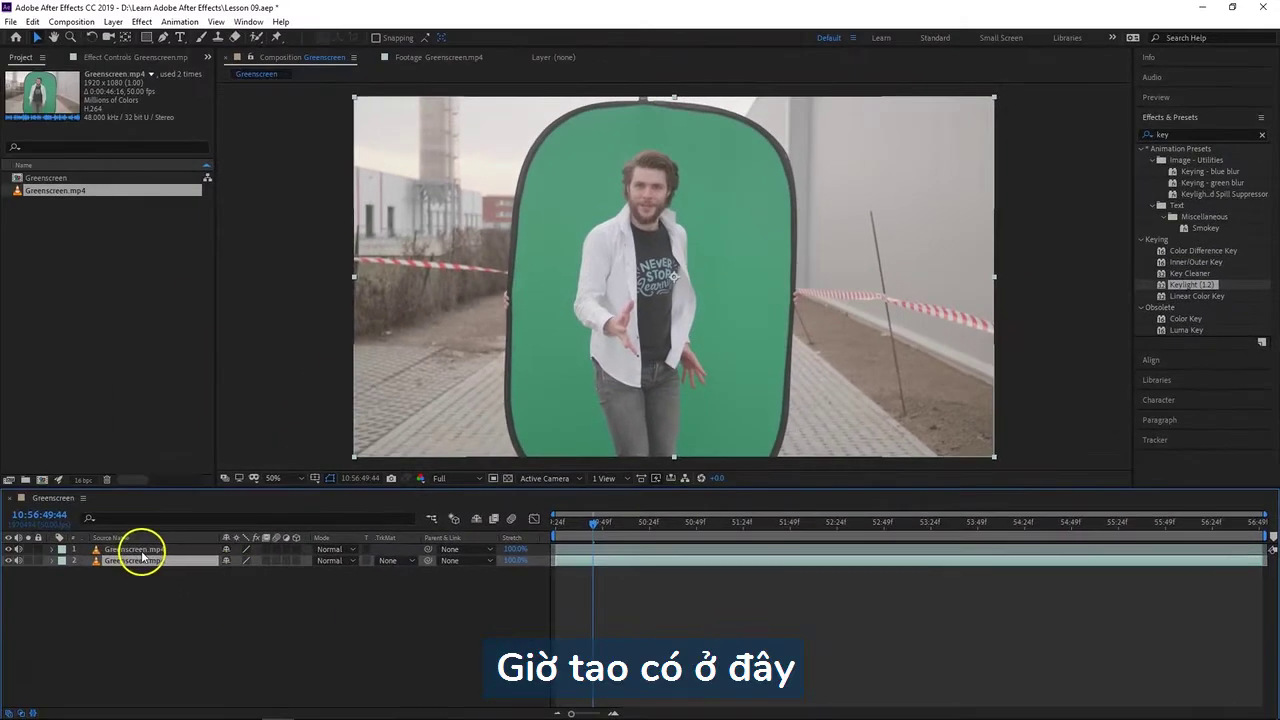
- Toggle the top layer's visibility to compare the green screen shot with the empty background shot
click(140, 550)
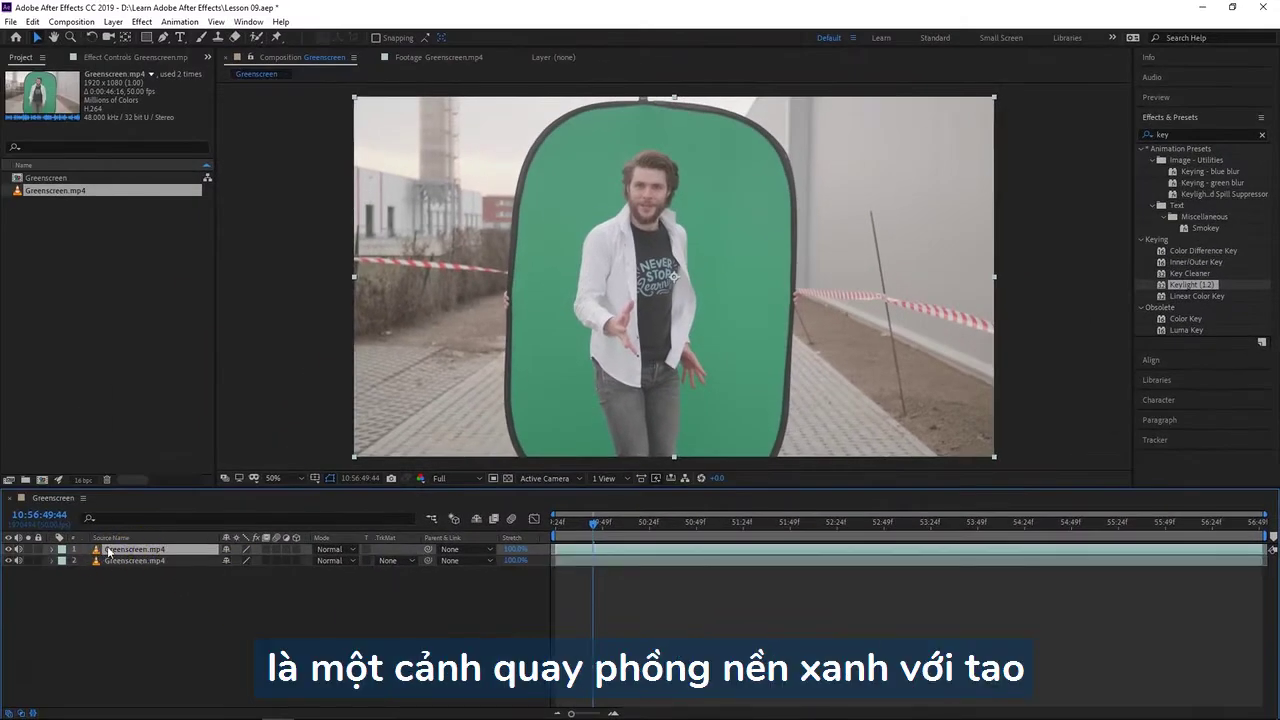
click(9, 549)
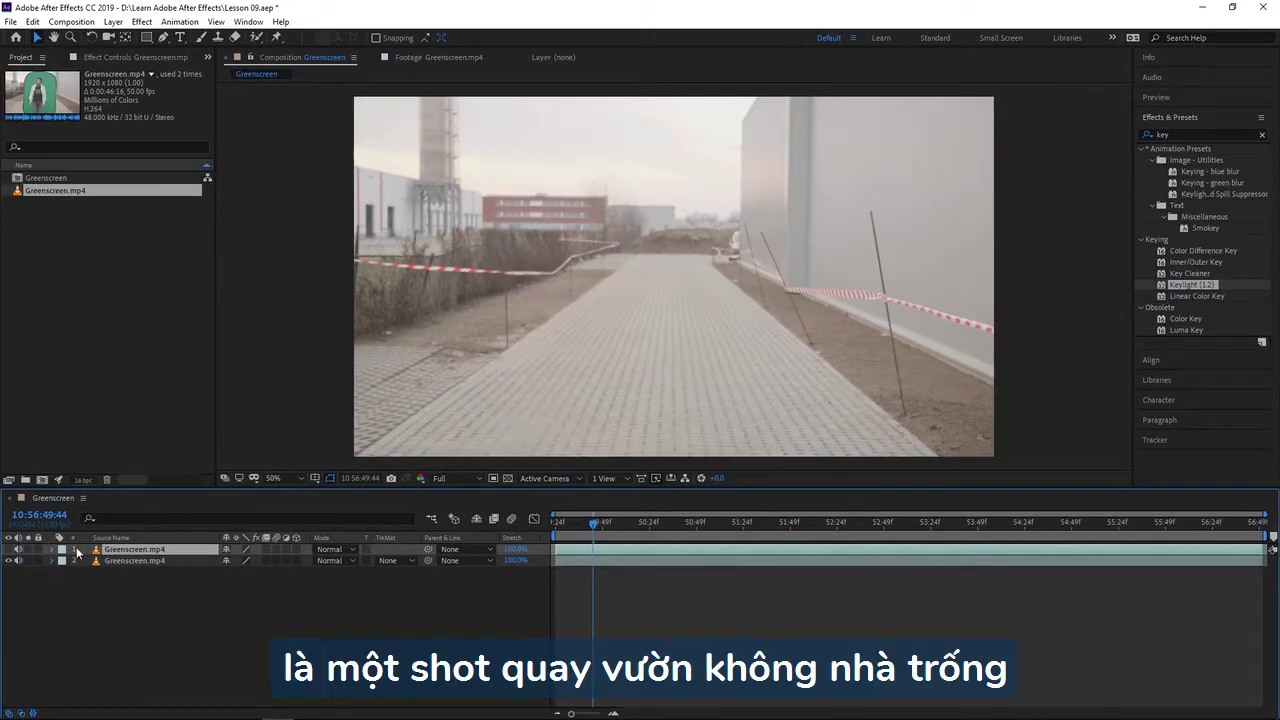
click(9, 549)
click(9, 549)
click(9, 549)
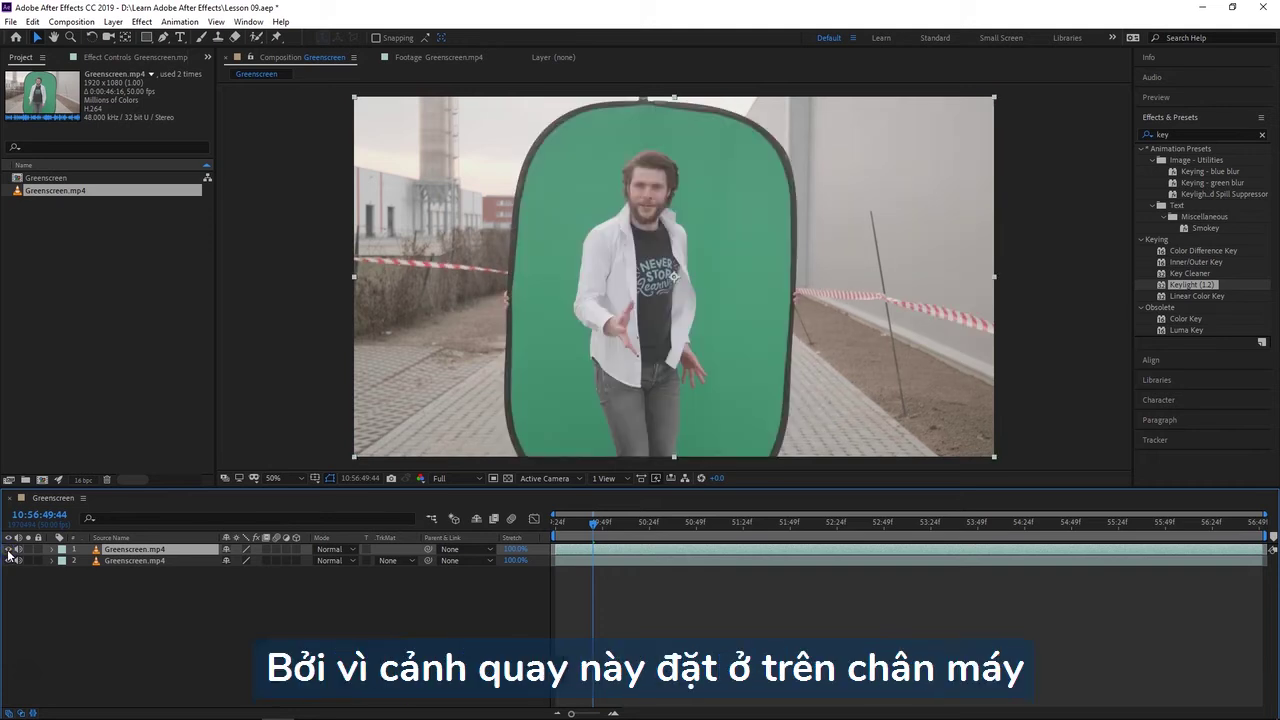
click(9, 549)
click(9, 549)
click(9, 549)
click(9, 549)
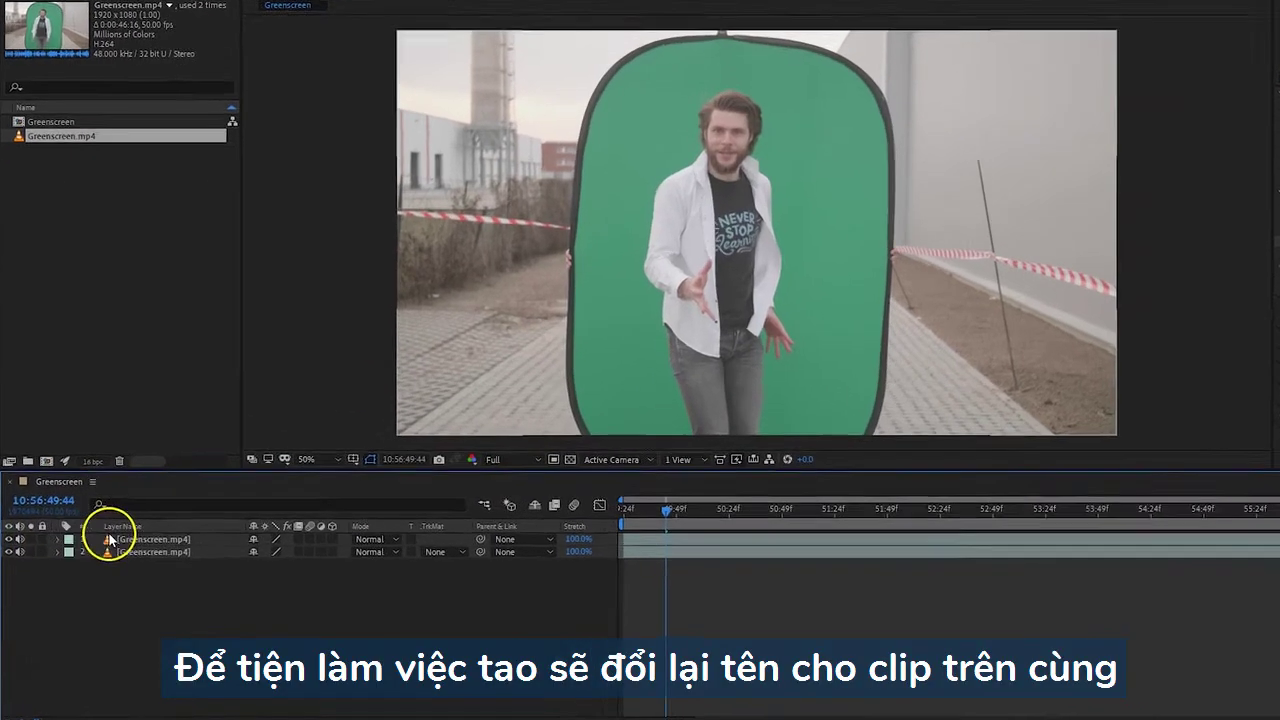
- Rename the top layer Greenscreen and the bottom layer Empty
click(134, 550)
key(Return)
text(G)
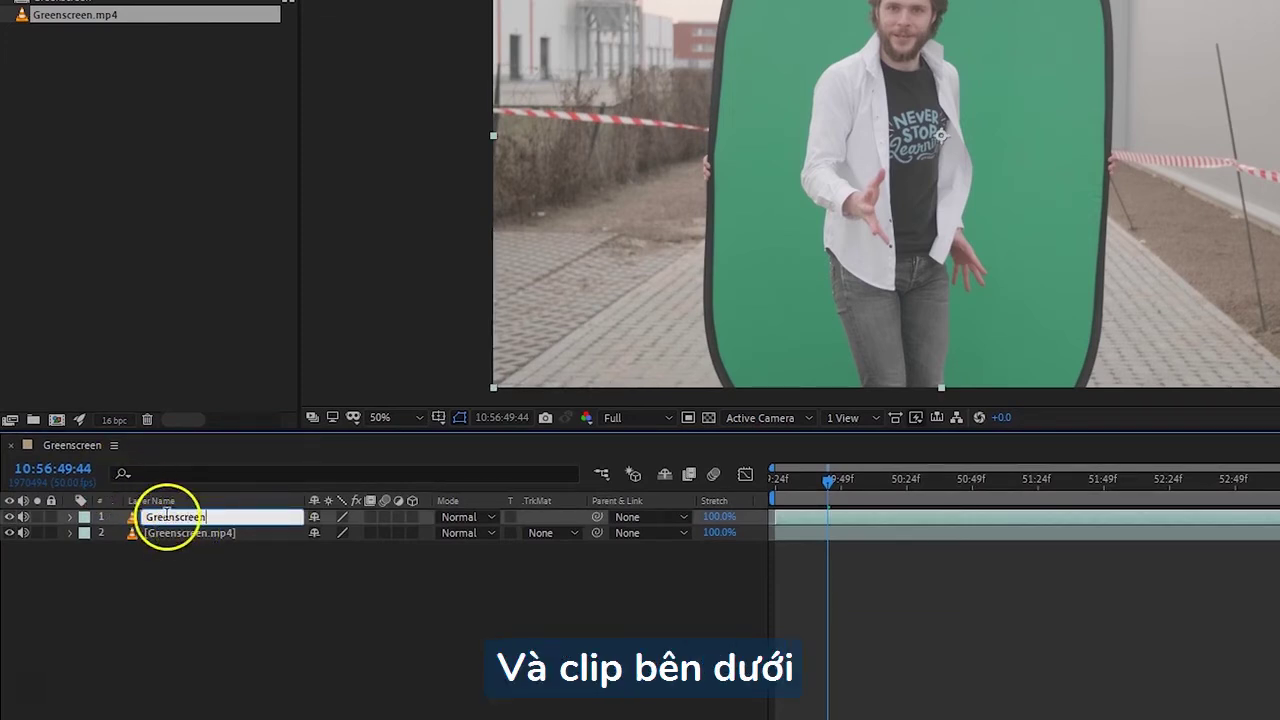
click(177, 533)
key(Return)
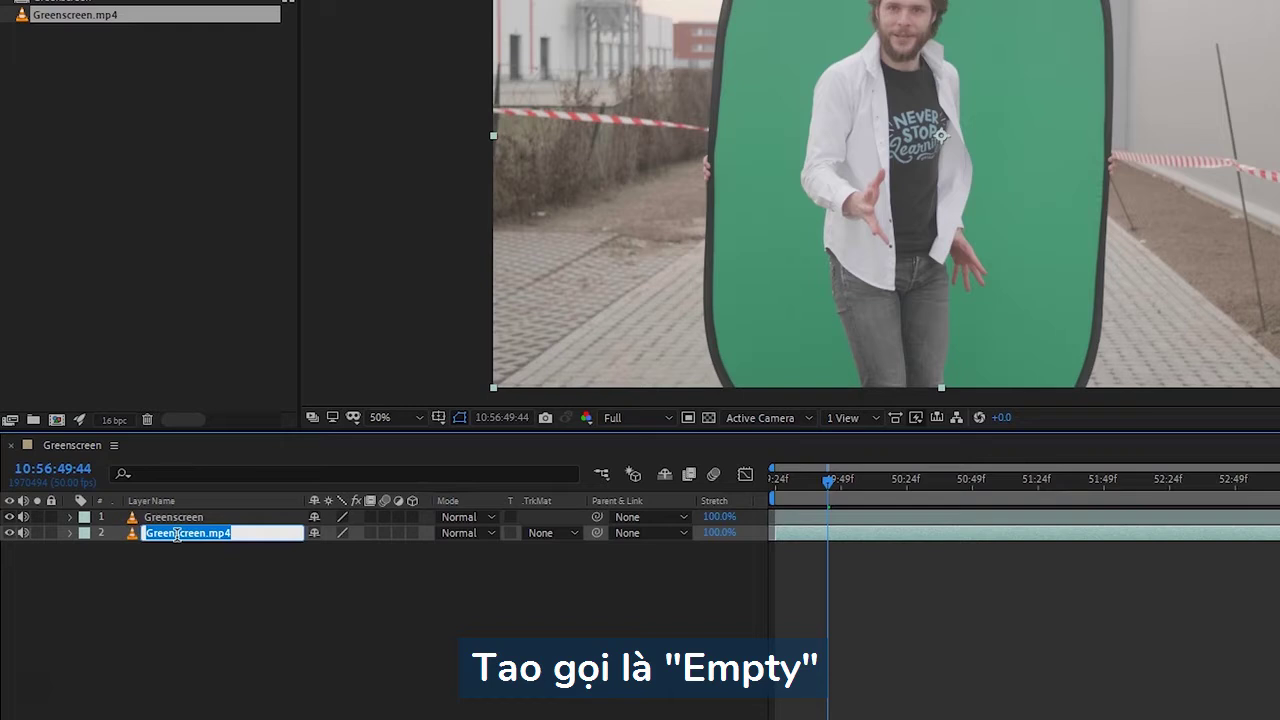
key(Return)
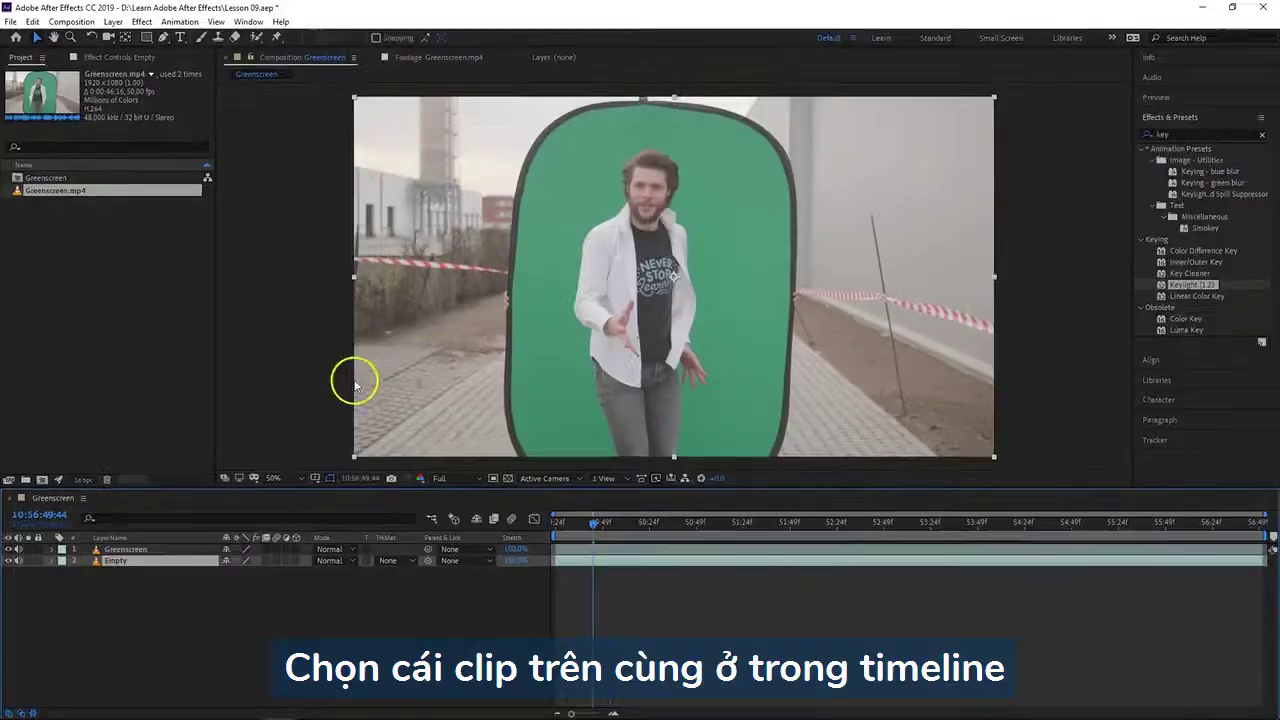
- Draw a rough closed Pen tool mask around the man on the Greenscreen layer, staying inside the green screen's frame
click(88, 552)
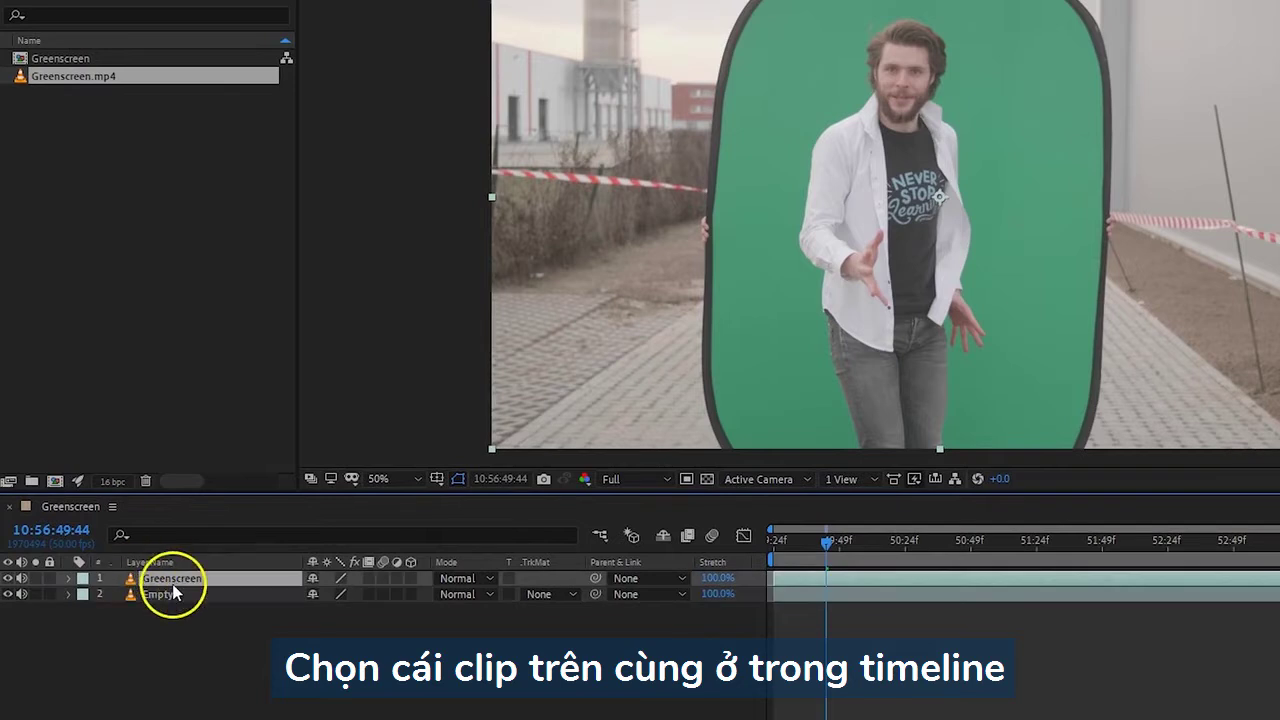
click(225, 0)
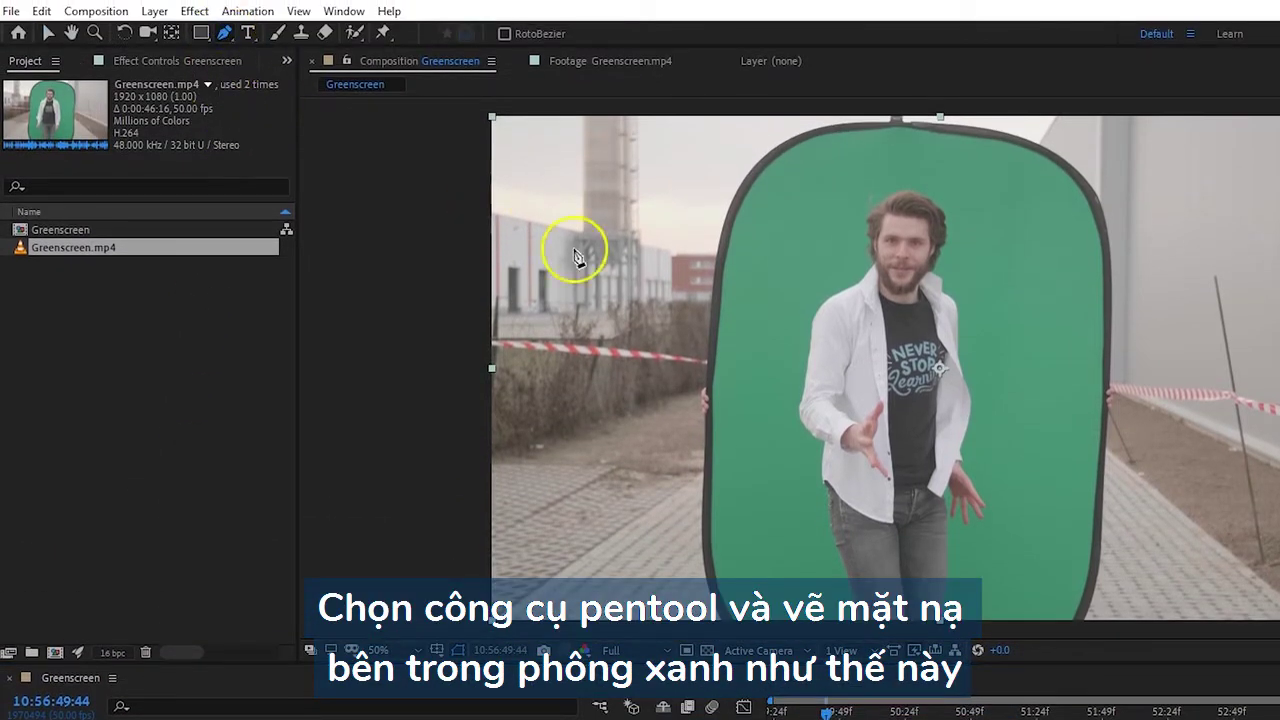
click(745, 503)
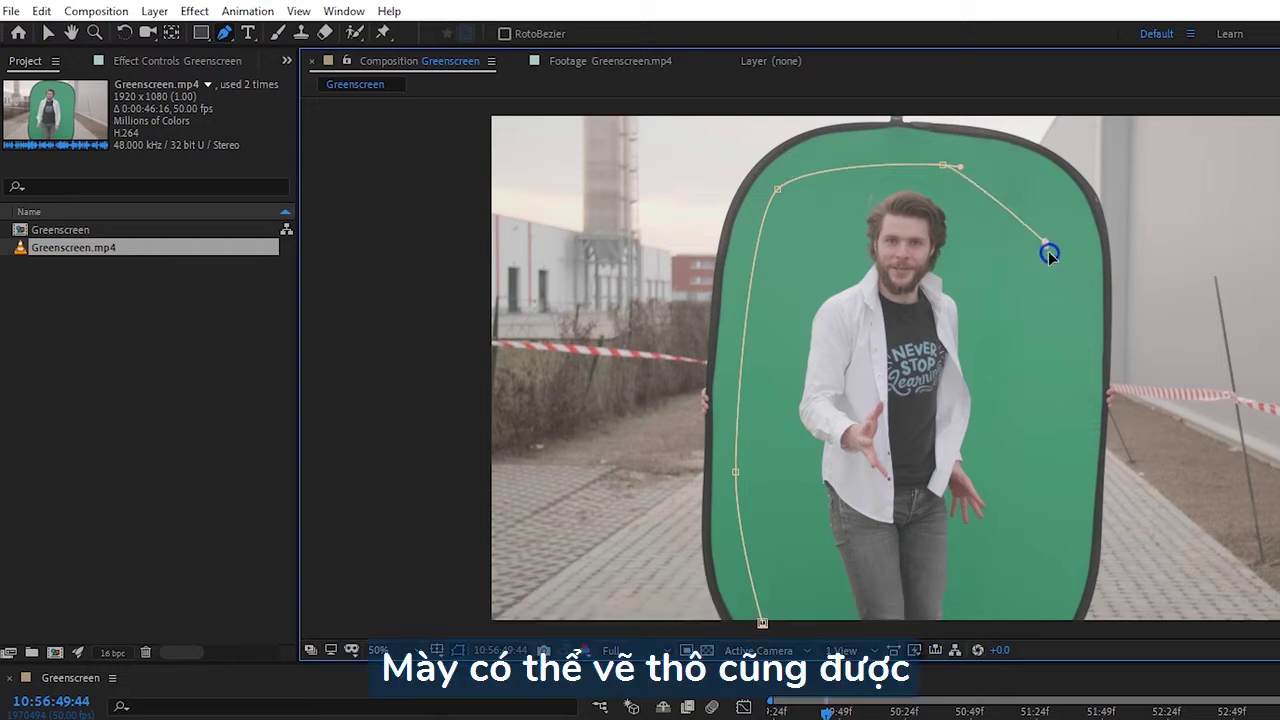
click(1022, 626)
click(762, 622)
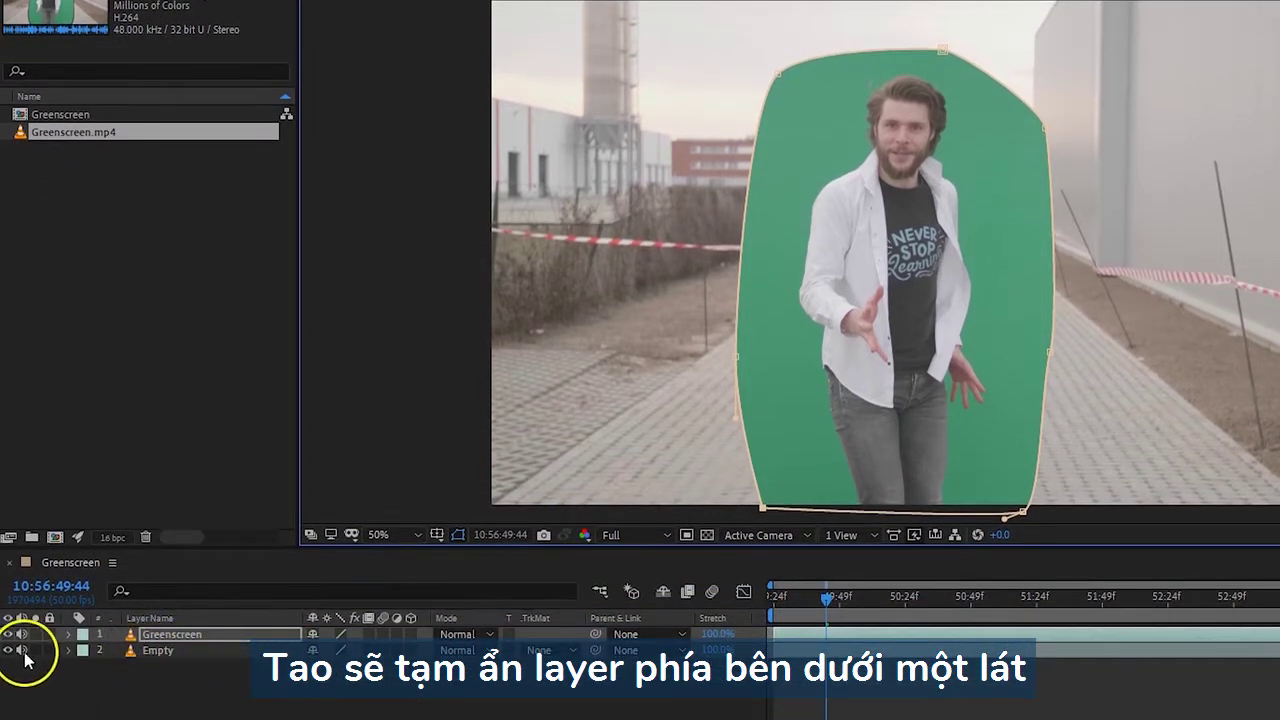
- Hide the Empty layer and adjust the mask's upper-left point on the Greenscreen layer
click(9, 650)
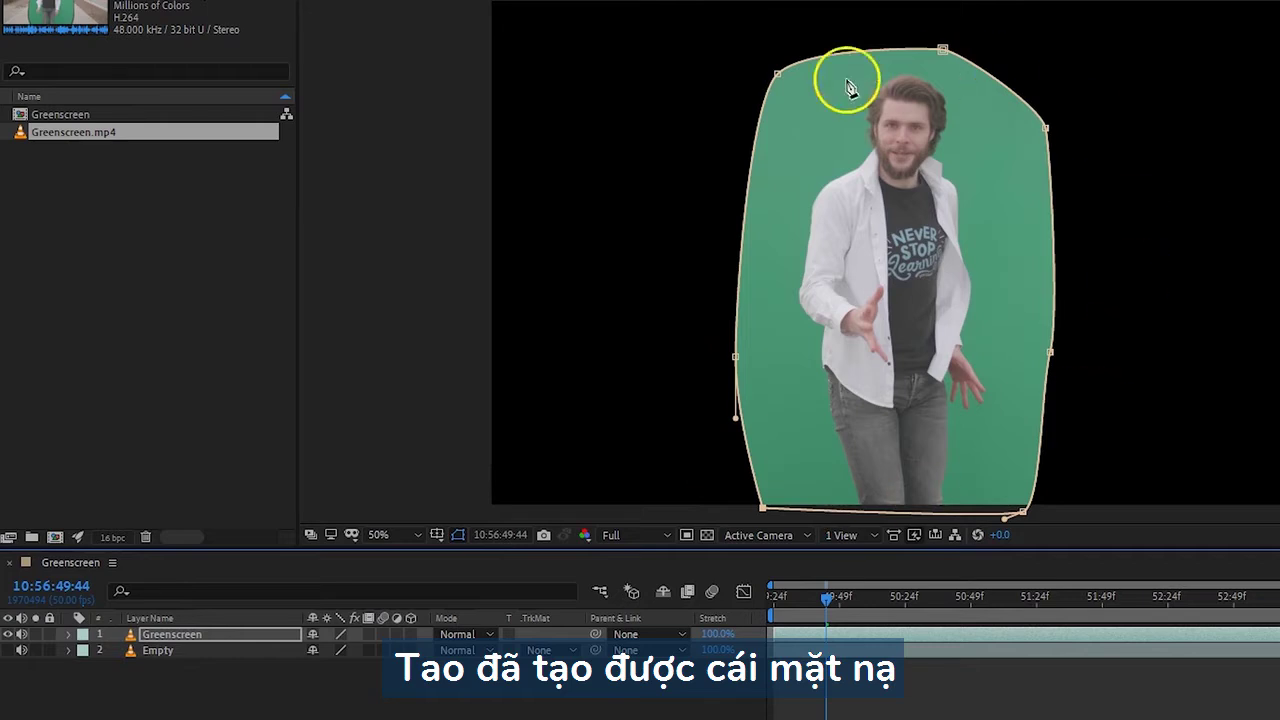
drag(777, 75, 799, 79)
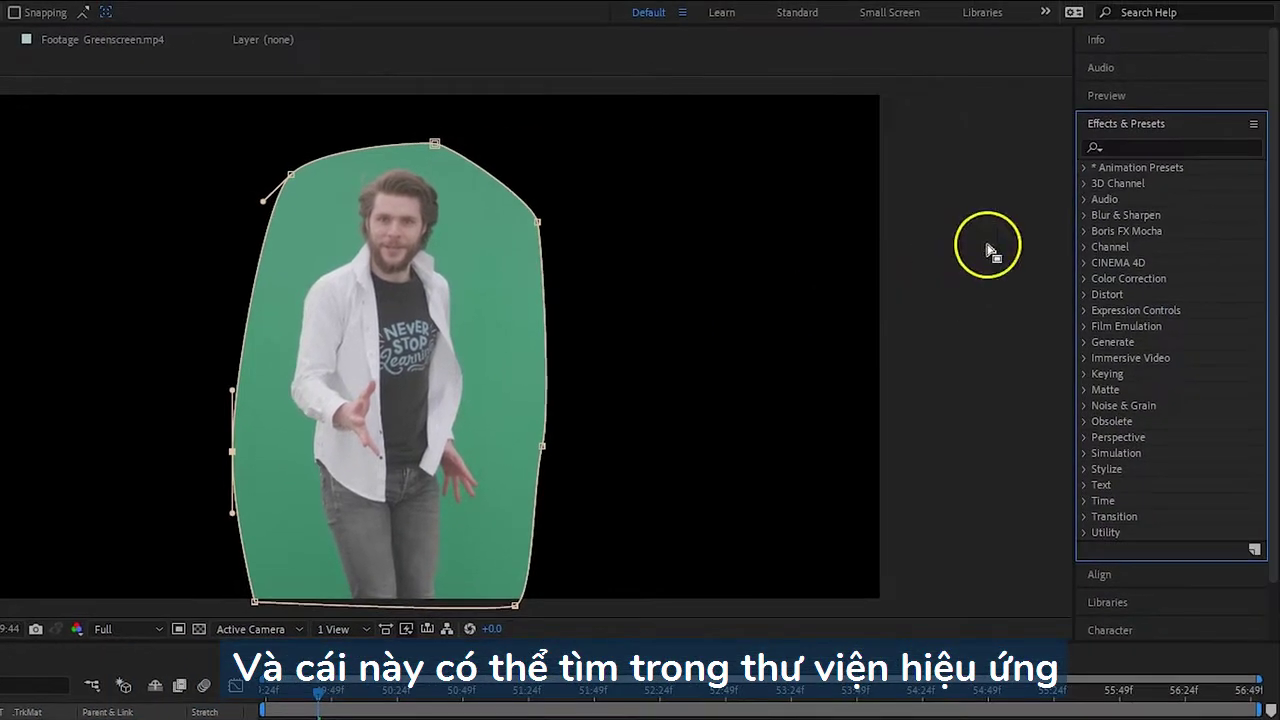
- Find the Keylight (1.2) effect and apply it to the Greenscreen layer
click(1140, 146)
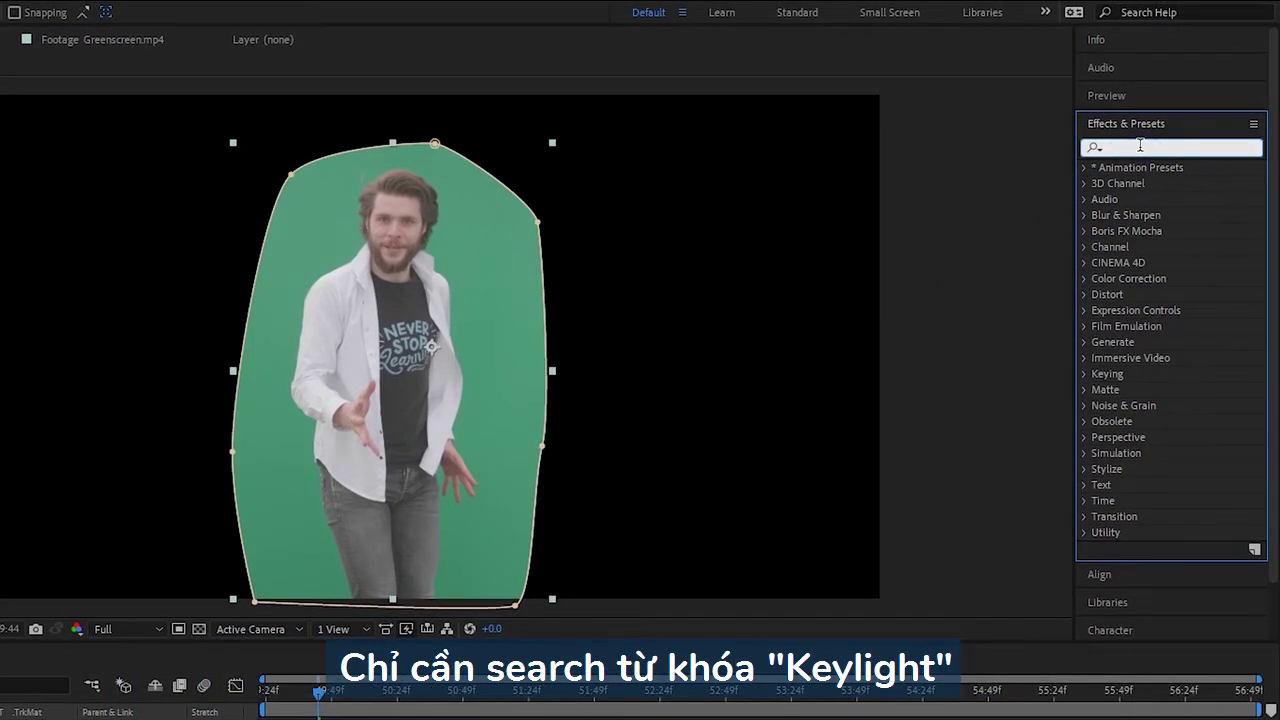
text(keylight)
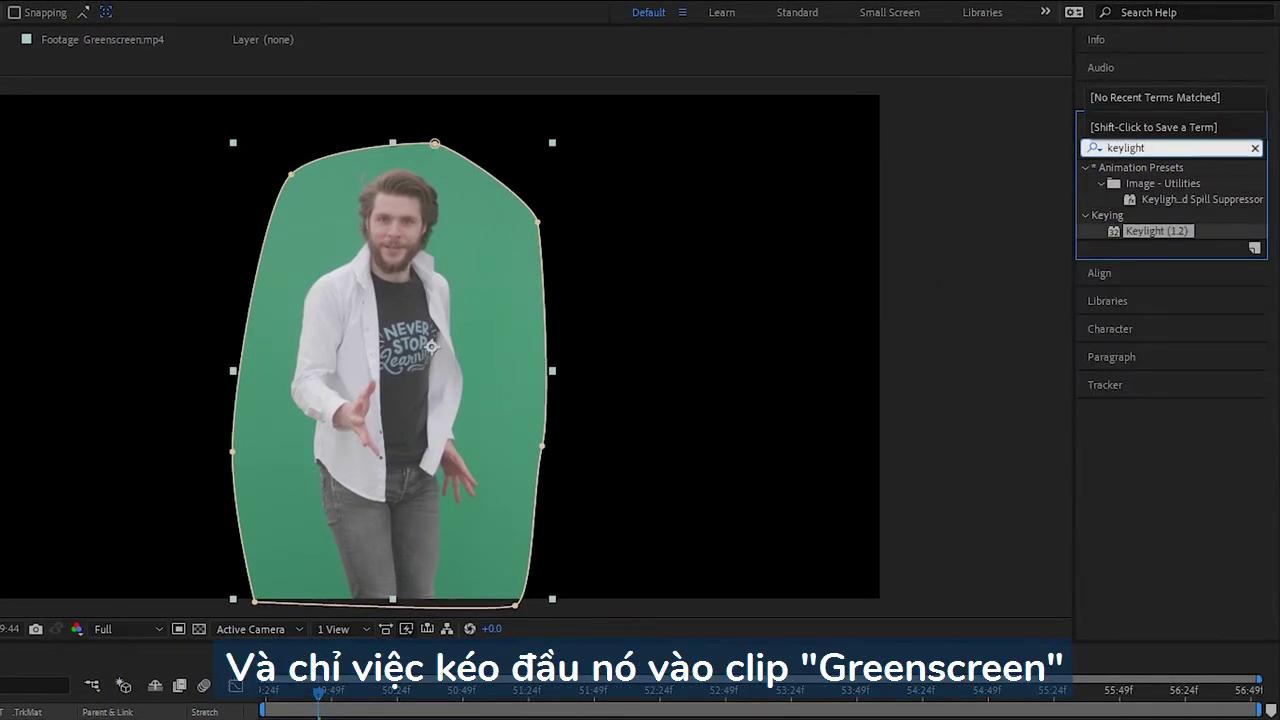
drag(1114, 231, 446, 251)
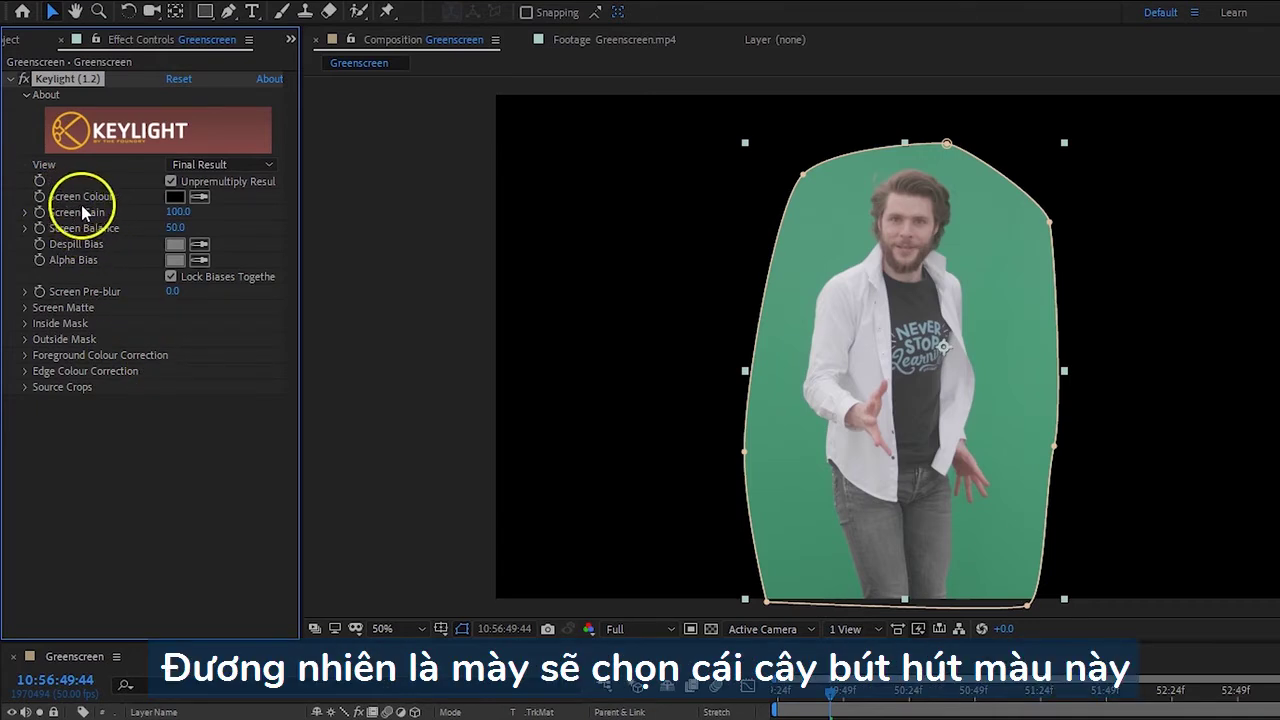
- Sample the green backdrop beside the man's head as Keylight's Screen Colour and deselect the layer
click(203, 199)
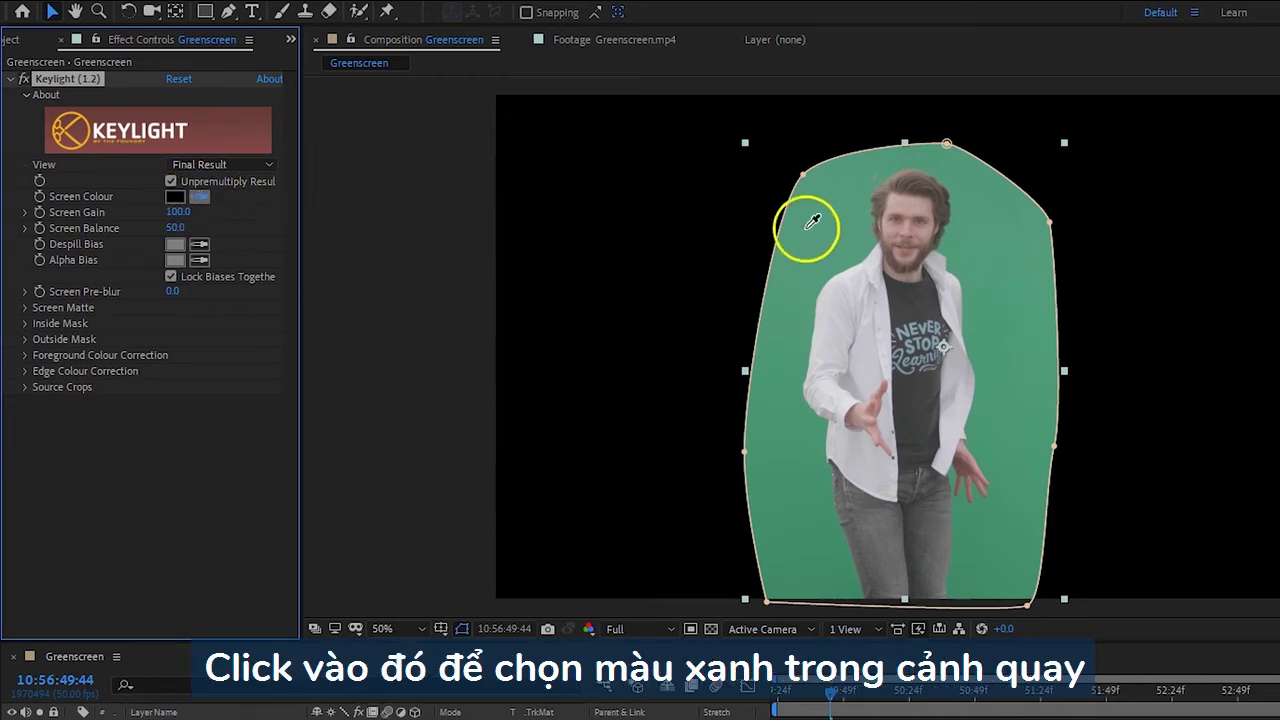
click(855, 237)
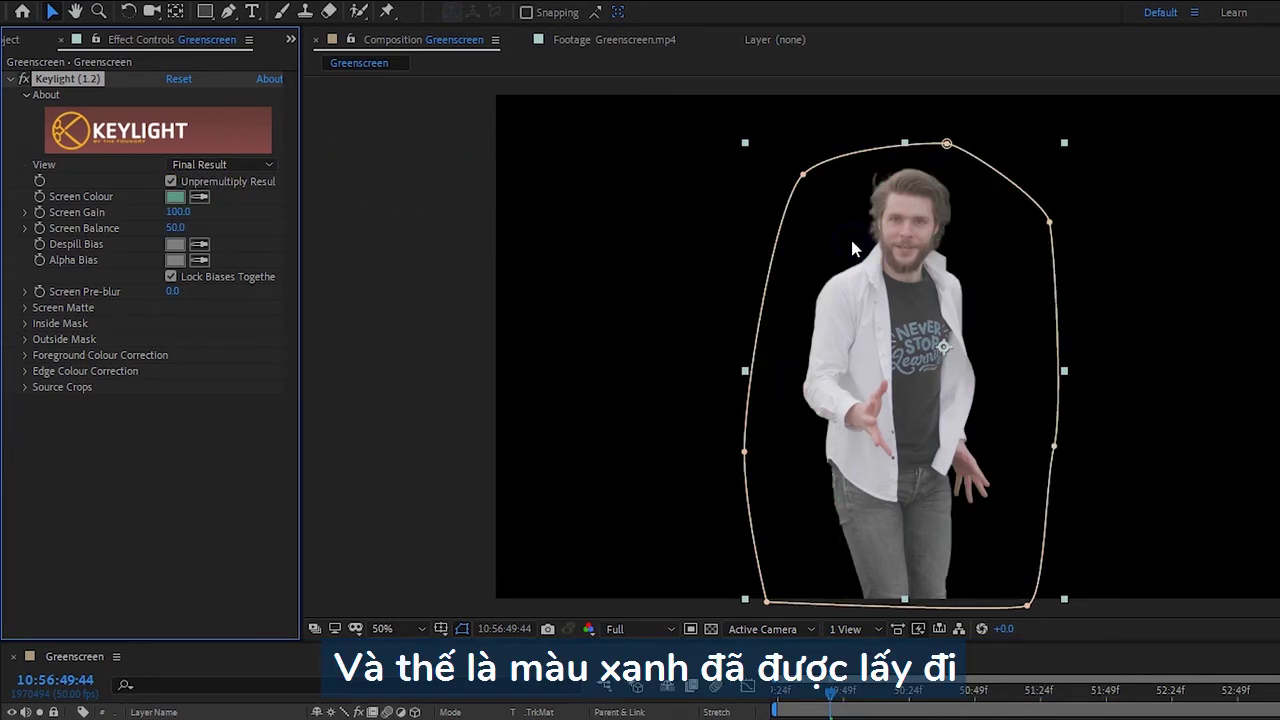
click(766, 366)
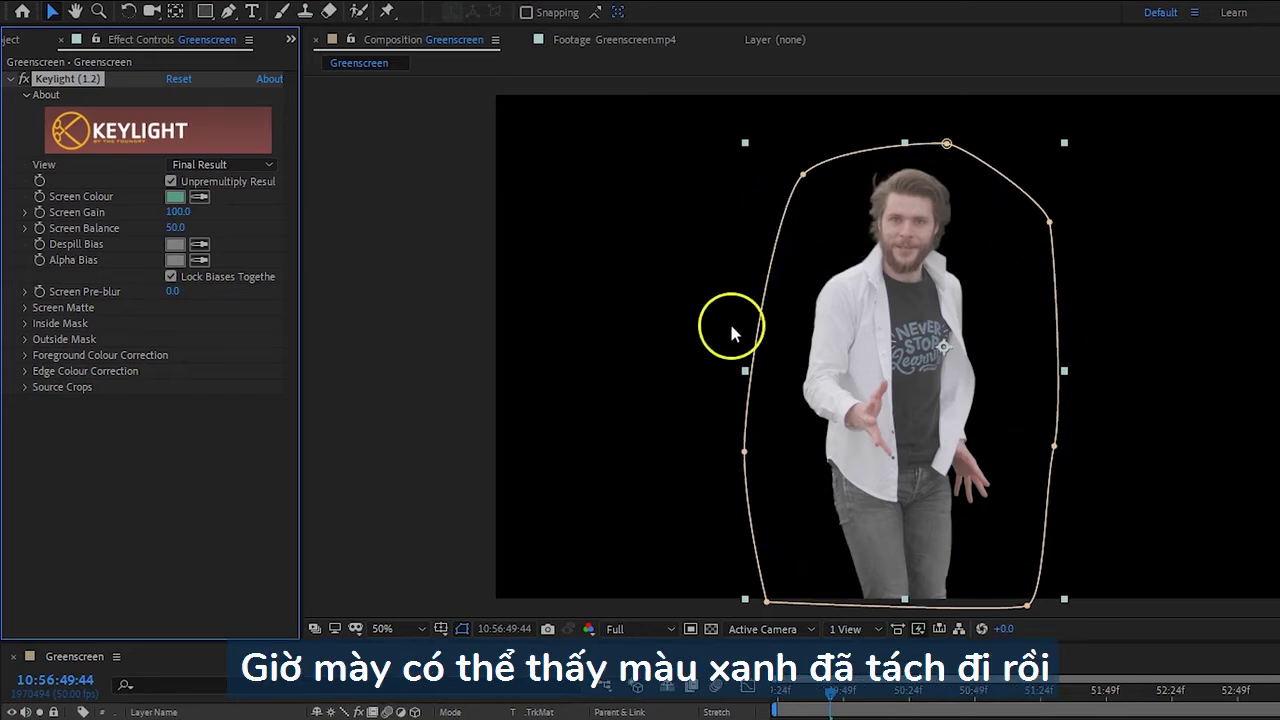
click(726, 458)
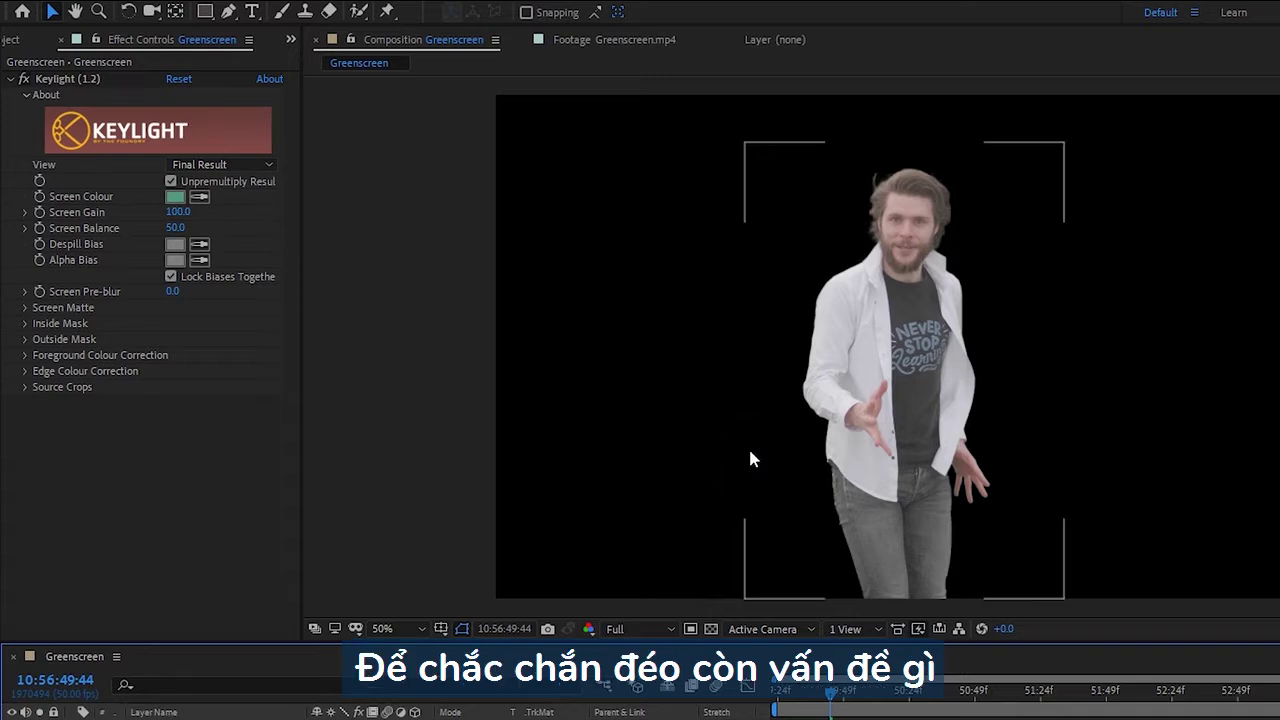
click(787, 404)
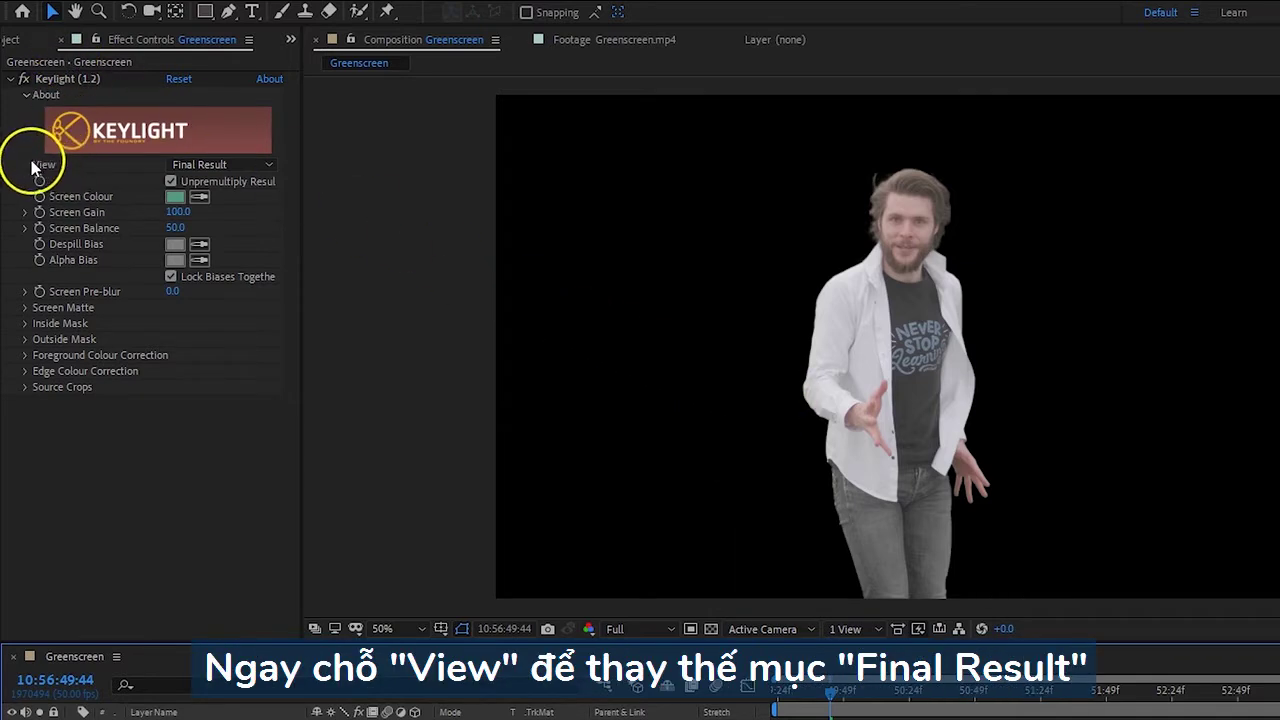
- Switch Keylight's view to Screen Matte
click(227, 170)
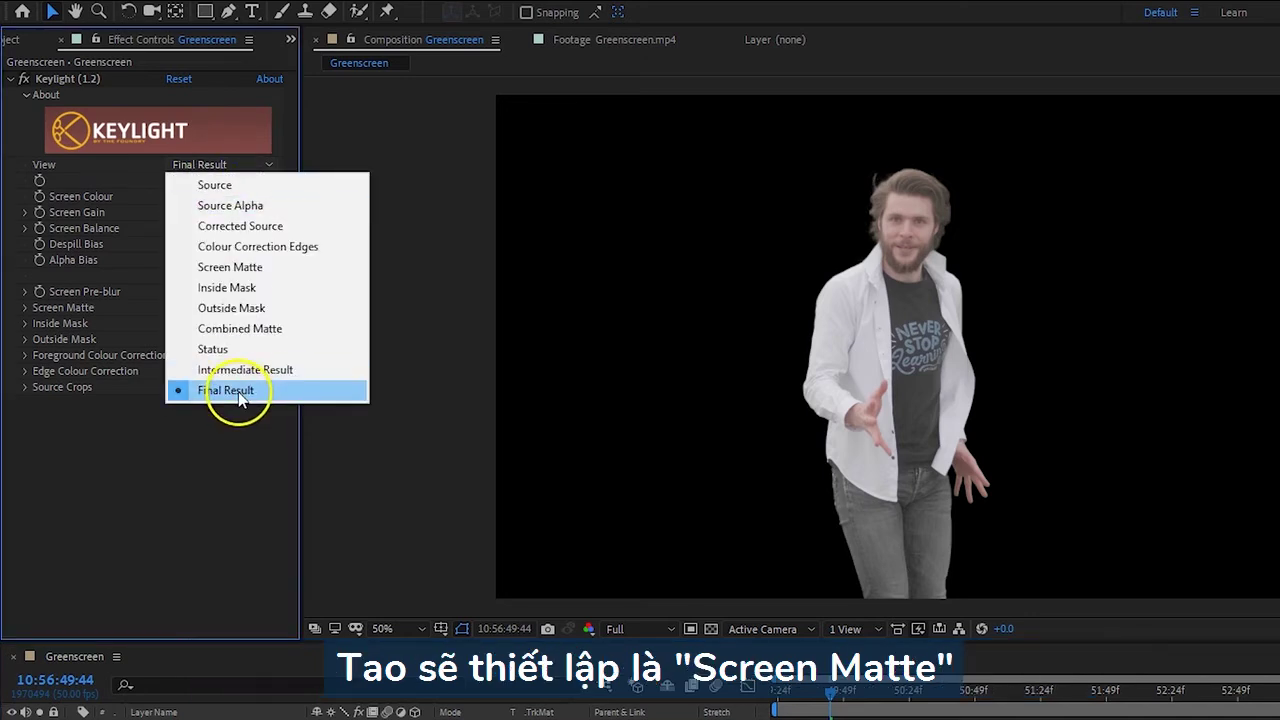
click(219, 272)
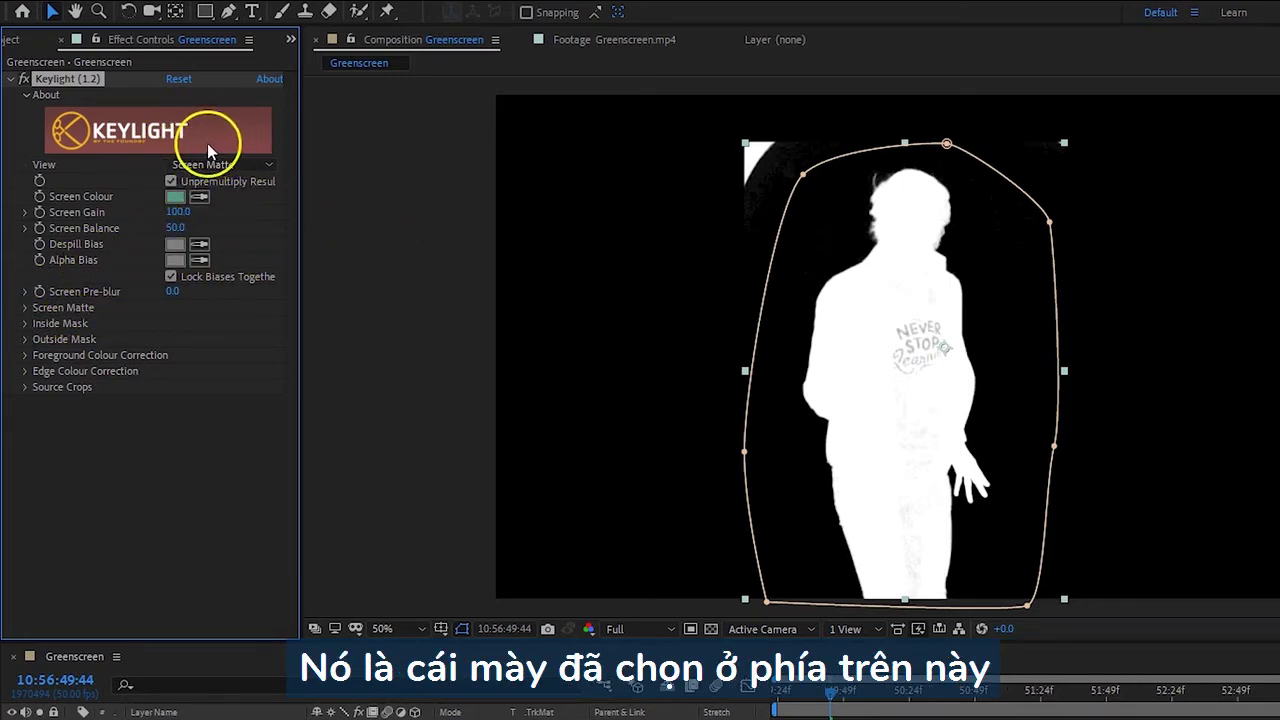
- Set Keylight's Screen Matte Clip White to 51 and move the mask's upper-left point slightly inward
click(25, 309)
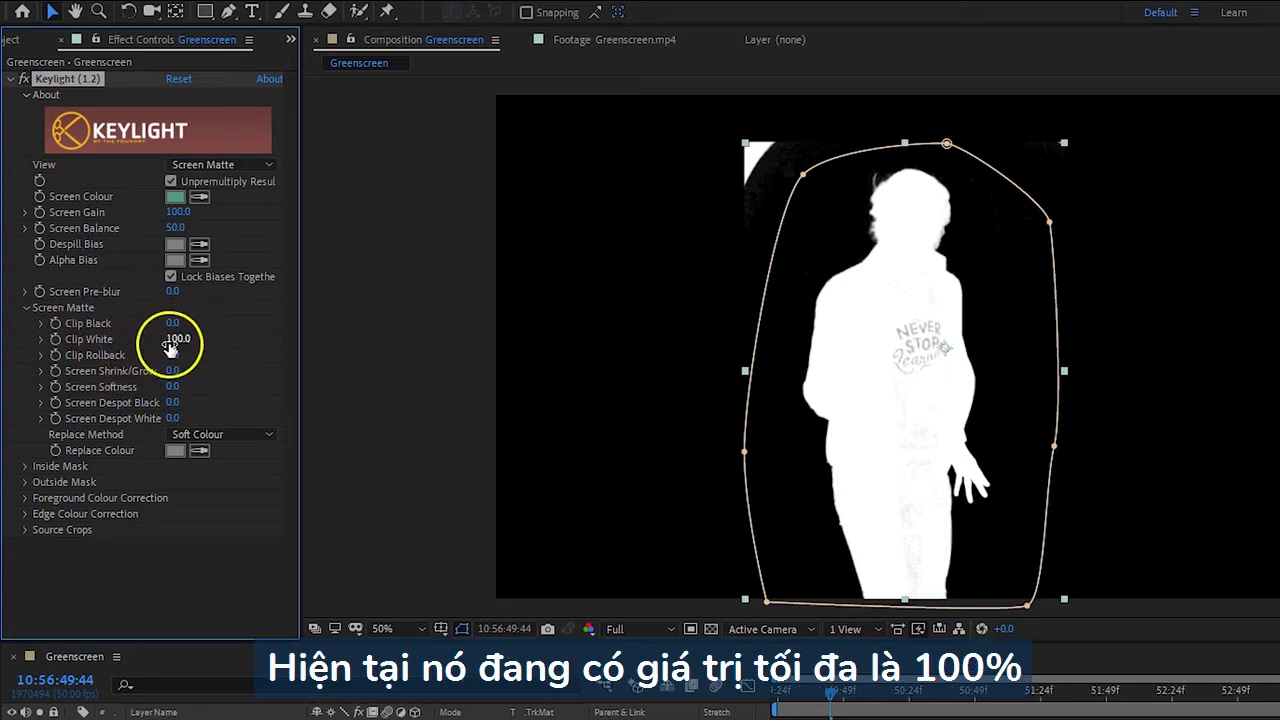
drag(180, 338, 146, 341)
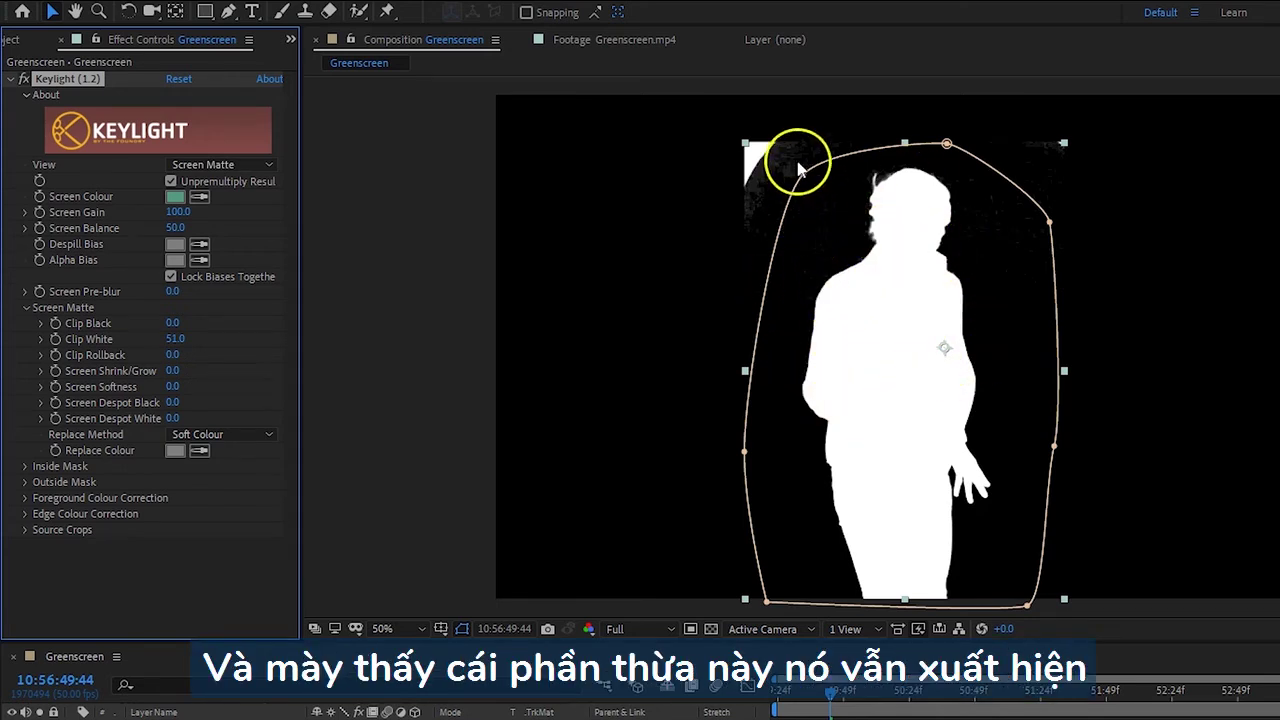
drag(803, 175, 813, 179)
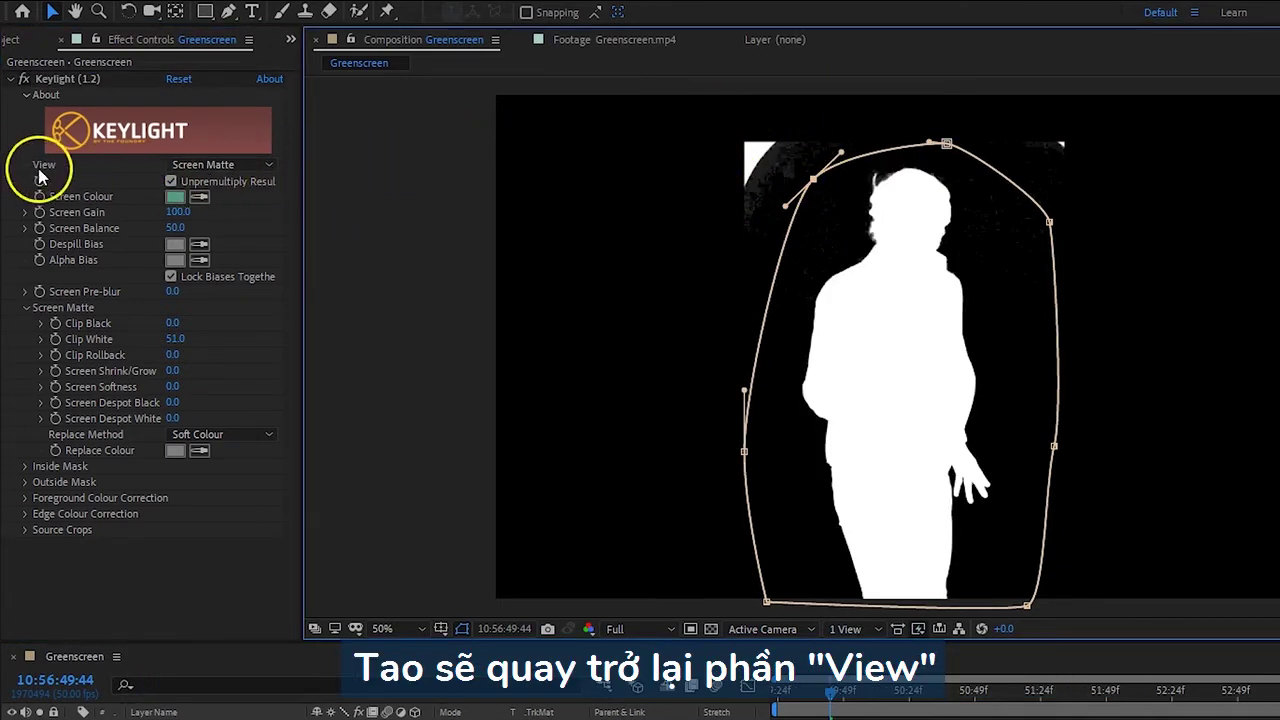
- Switch Keylight's view to Final Result and show the Empty layer again
click(210, 164)
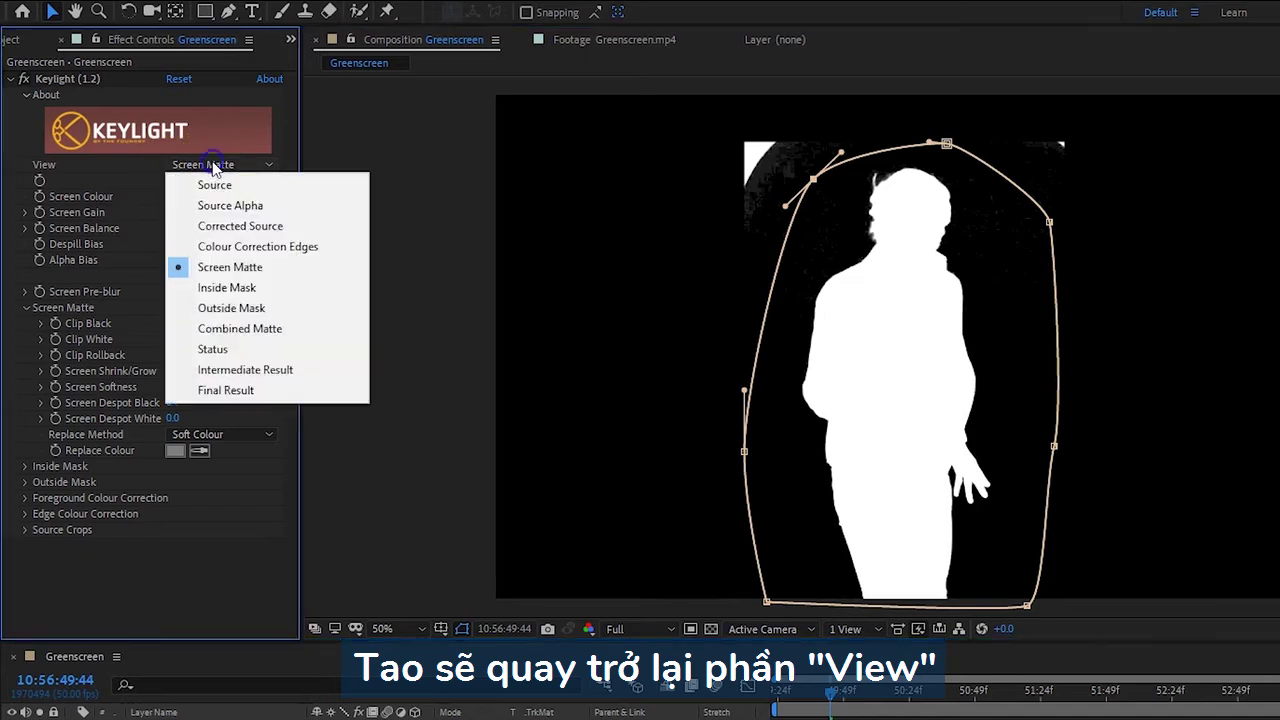
click(251, 390)
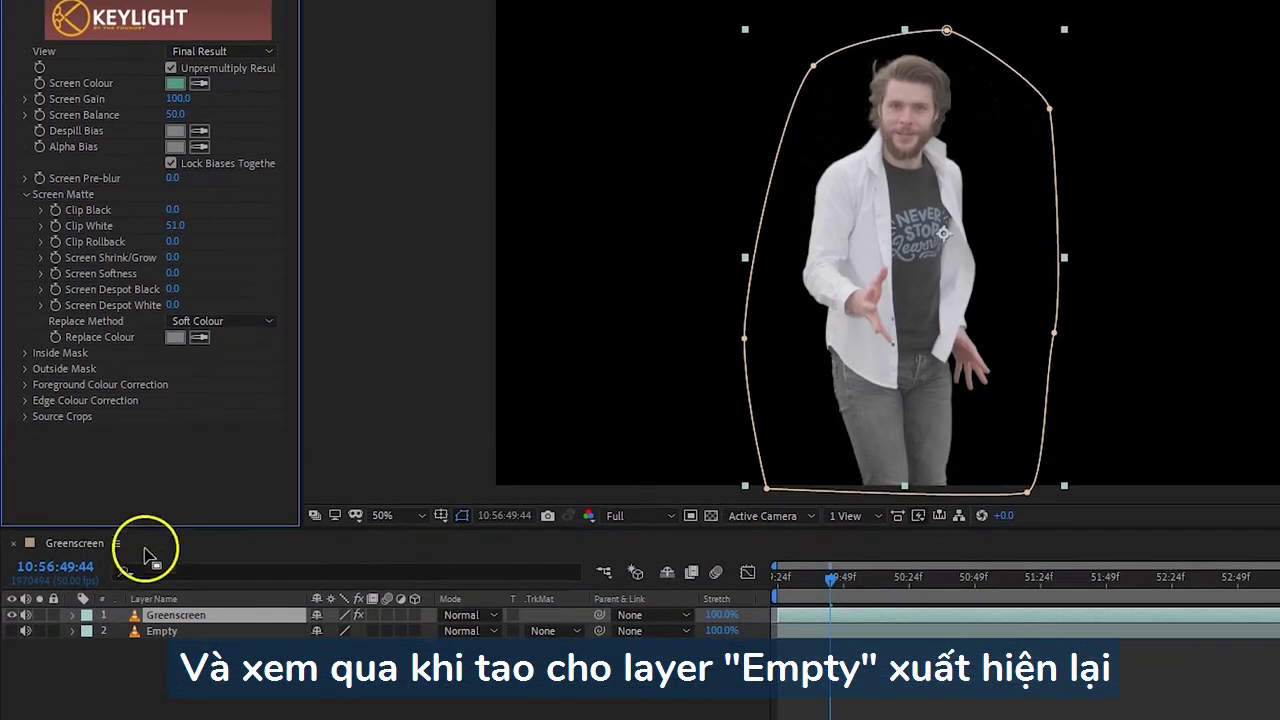
click(22, 630)
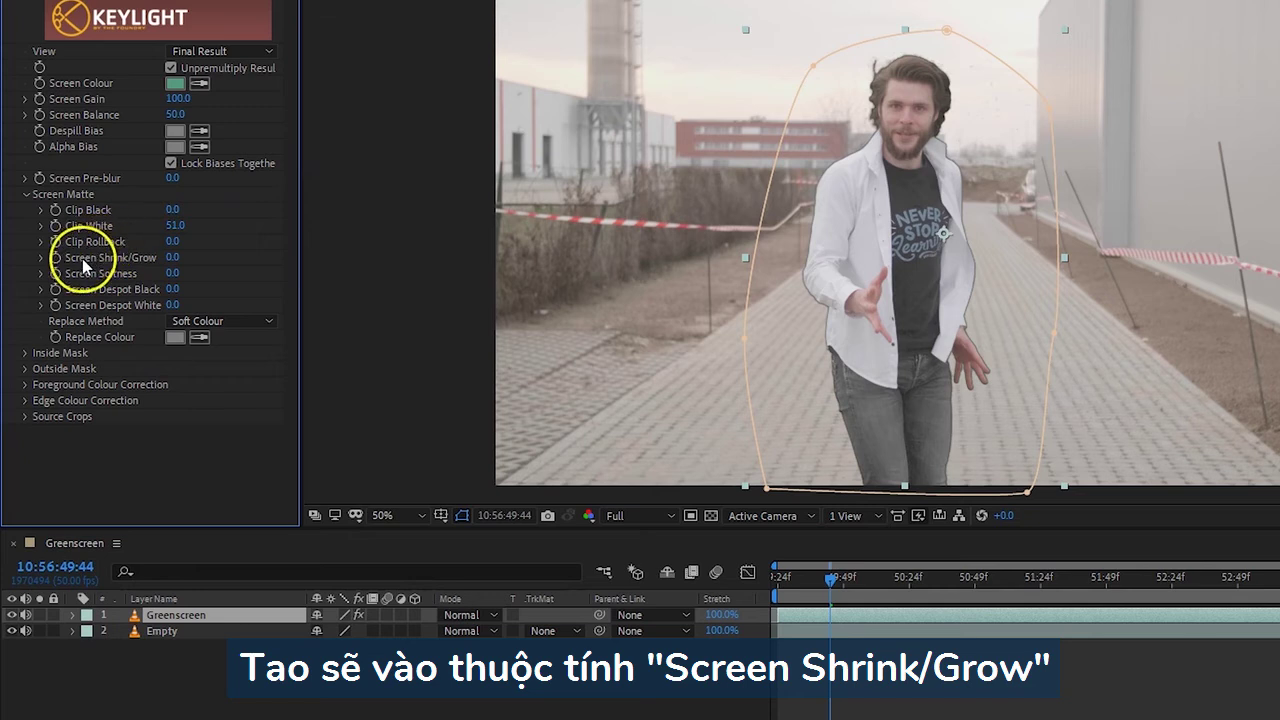
- Set Keylight's Screen Shrink/Grow to -3.0 to trim the dark fringe around the man
drag(171, 256, 417, 240)
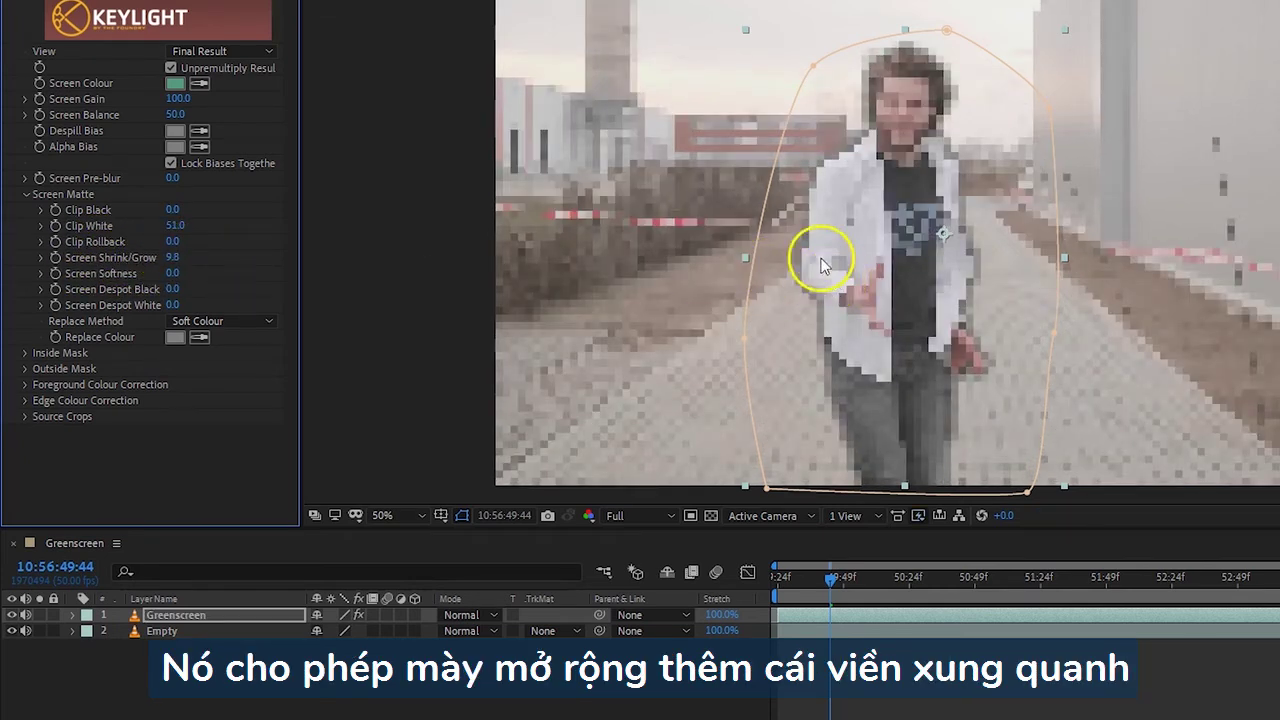
drag(157, 262, 126, 260)
click(171, 263)
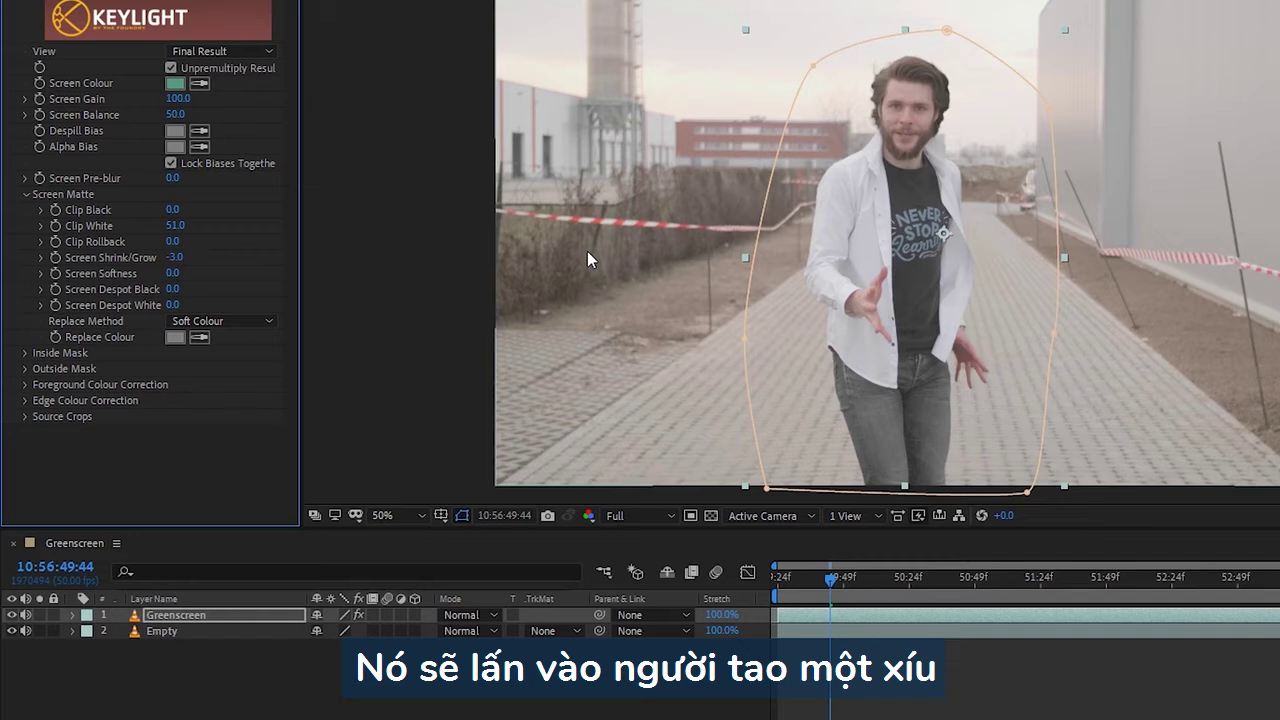
click(651, 257)
click(960, 60)
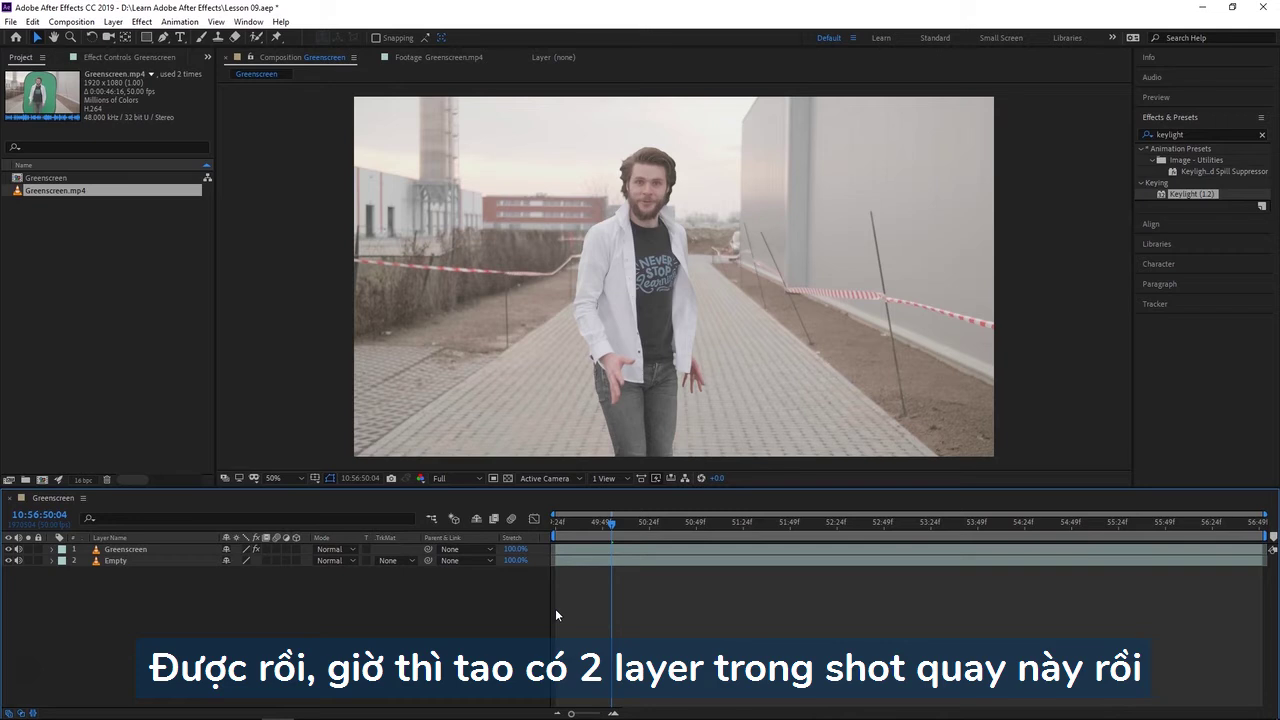
click(9, 549)
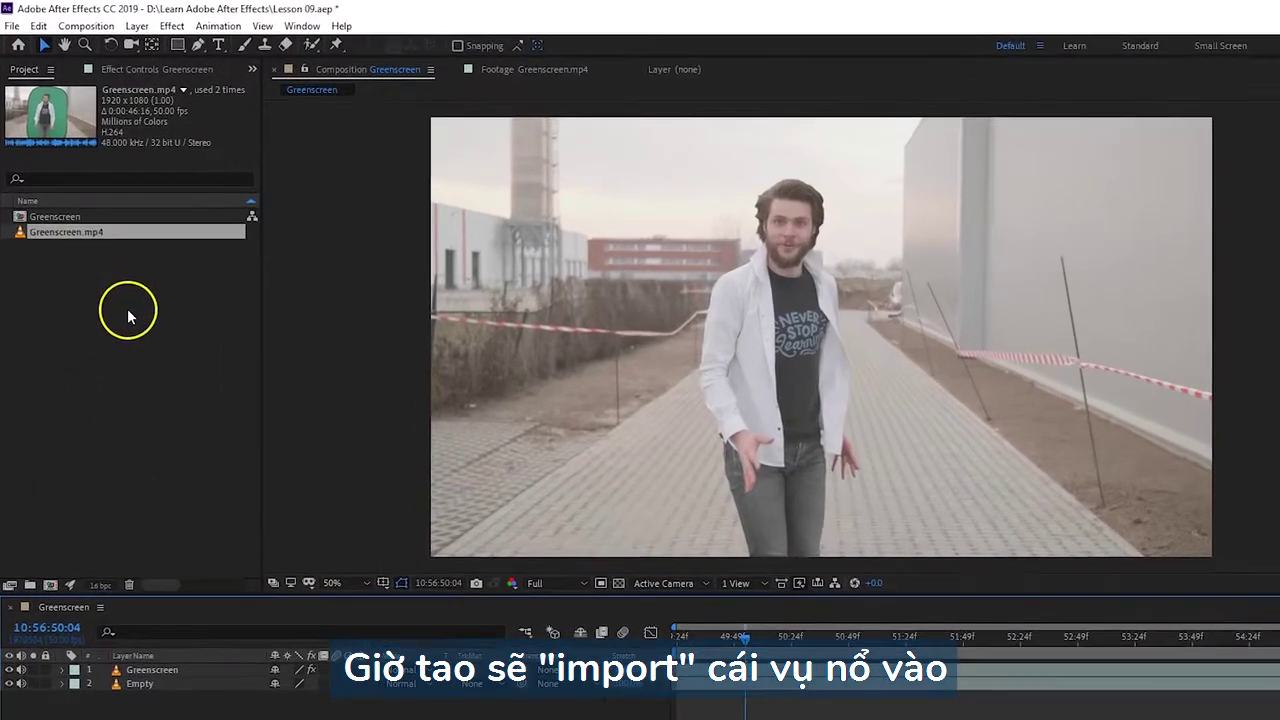
- Import Fire Explosion.mp4 from the stock footage folder and place it between the Greenscreen and Empty layers
double_click(106, 258)
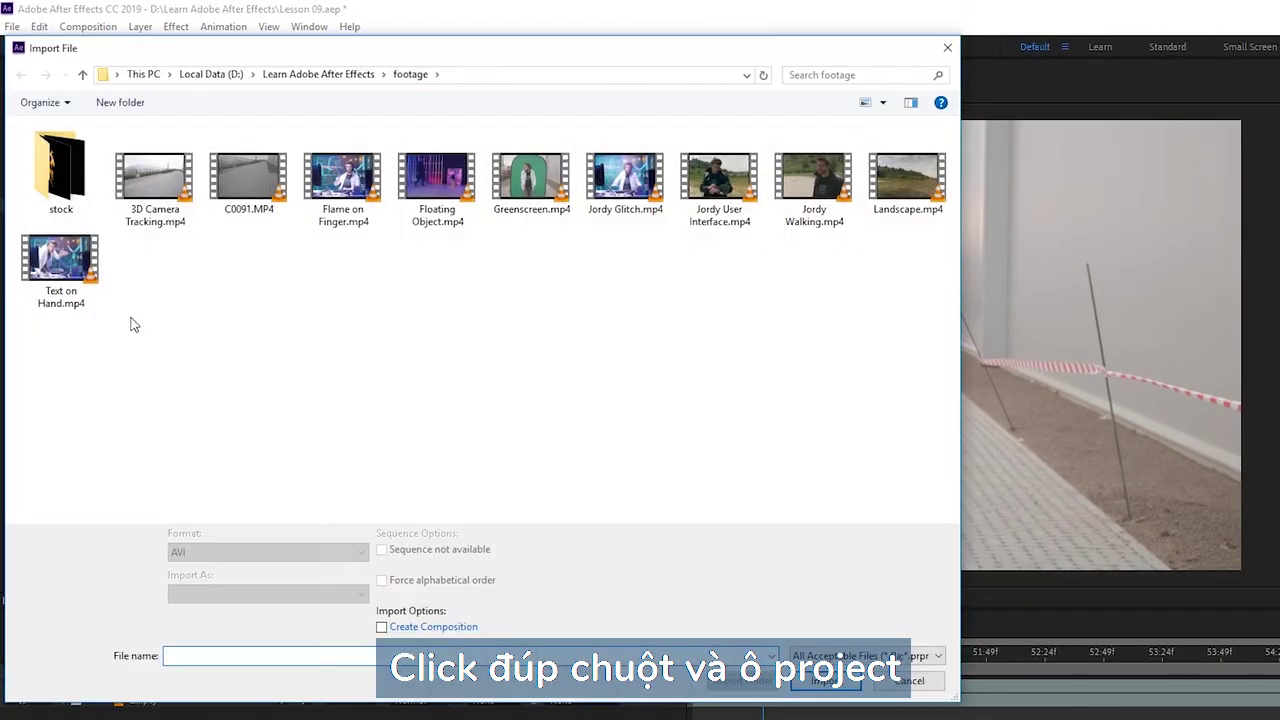
double_click(77, 205)
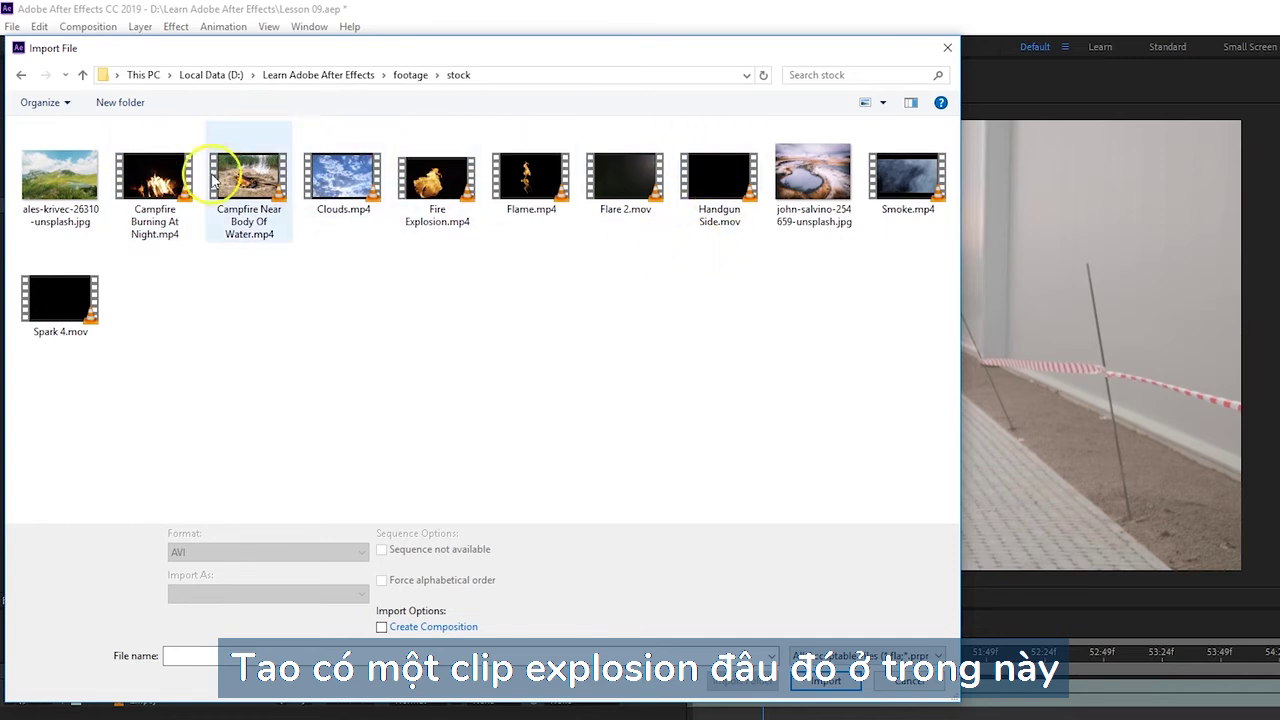
click(432, 177)
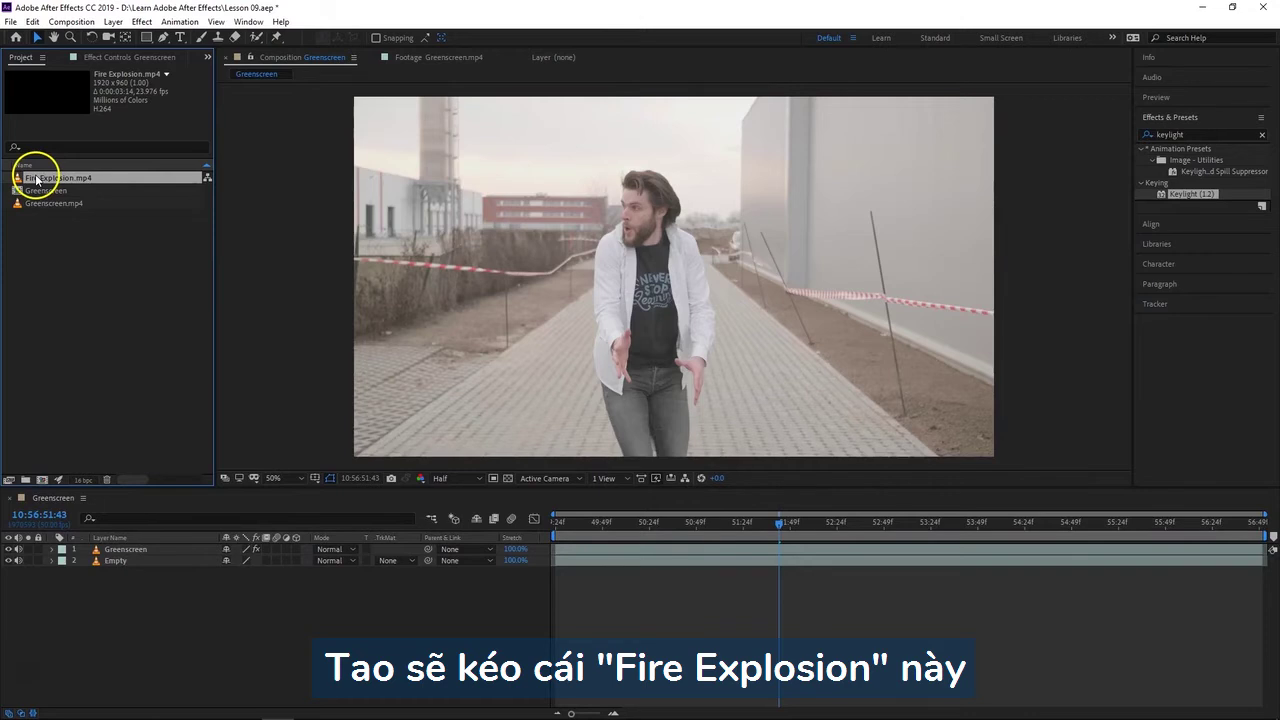
drag(37, 178, 156, 552)
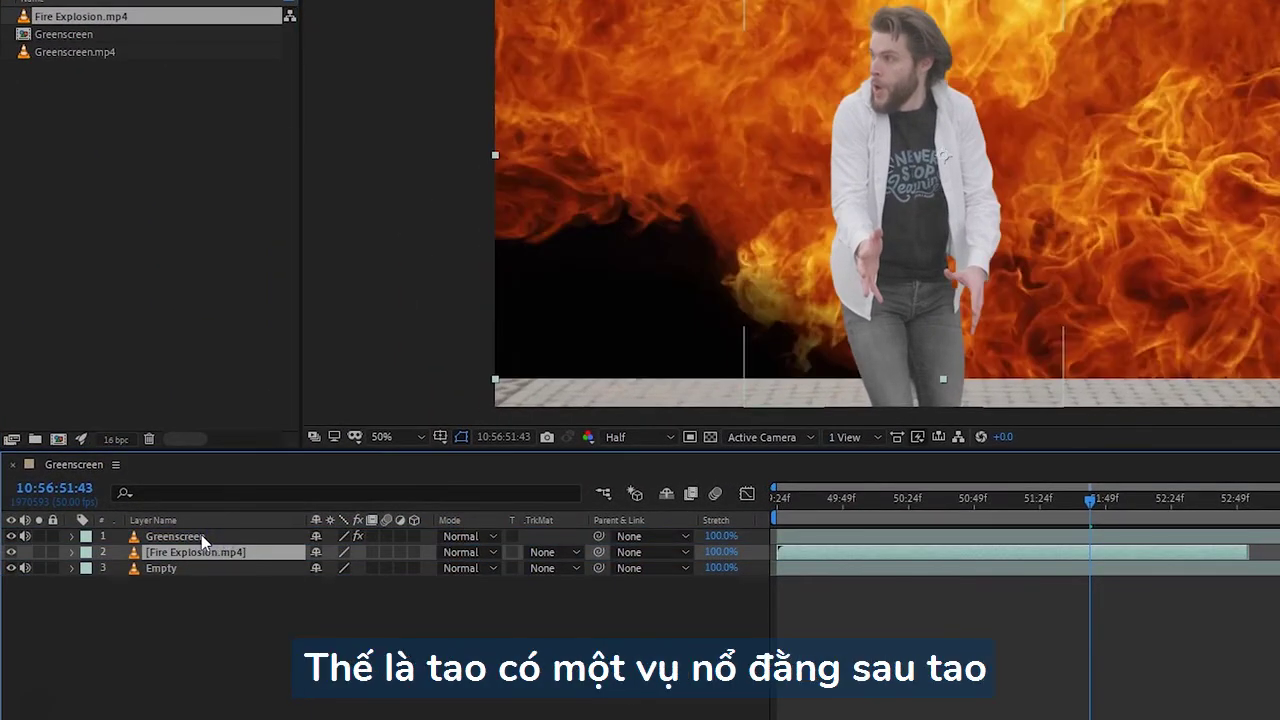
- Set the Fire Explosion layer's blending mode to Add and scale the clip up to cover the whole frame
click(199, 558)
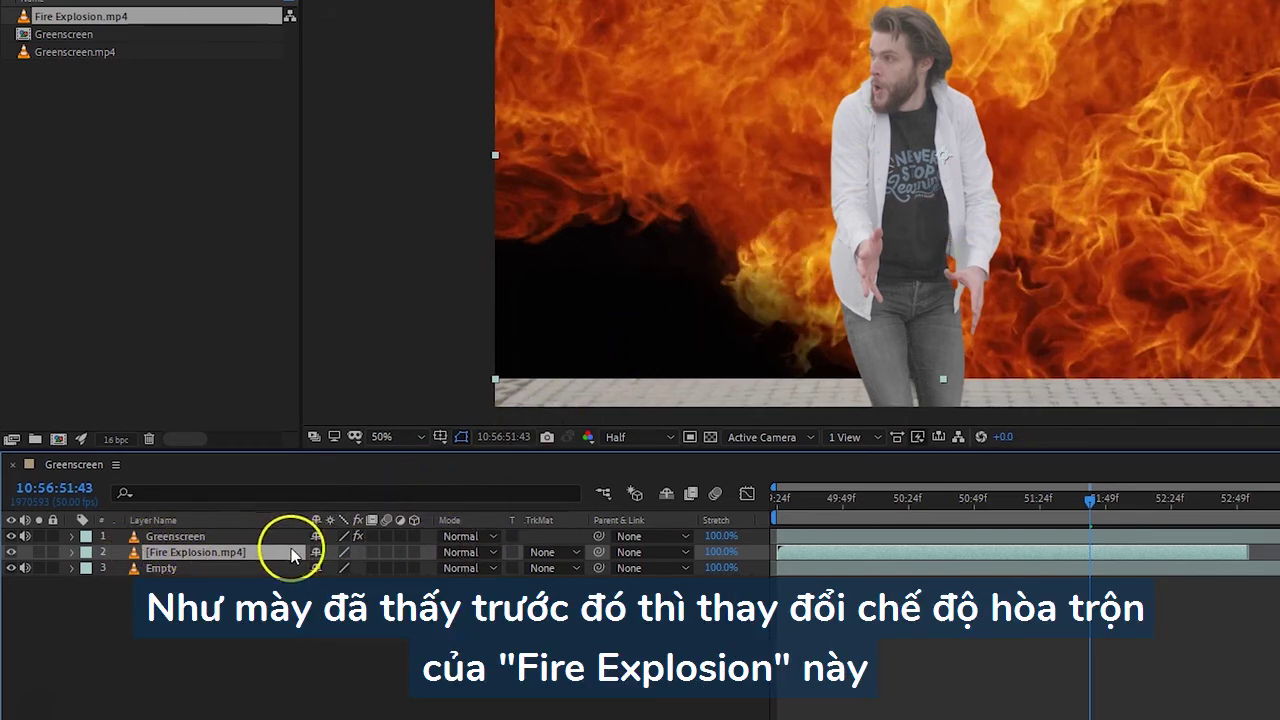
click(462, 552)
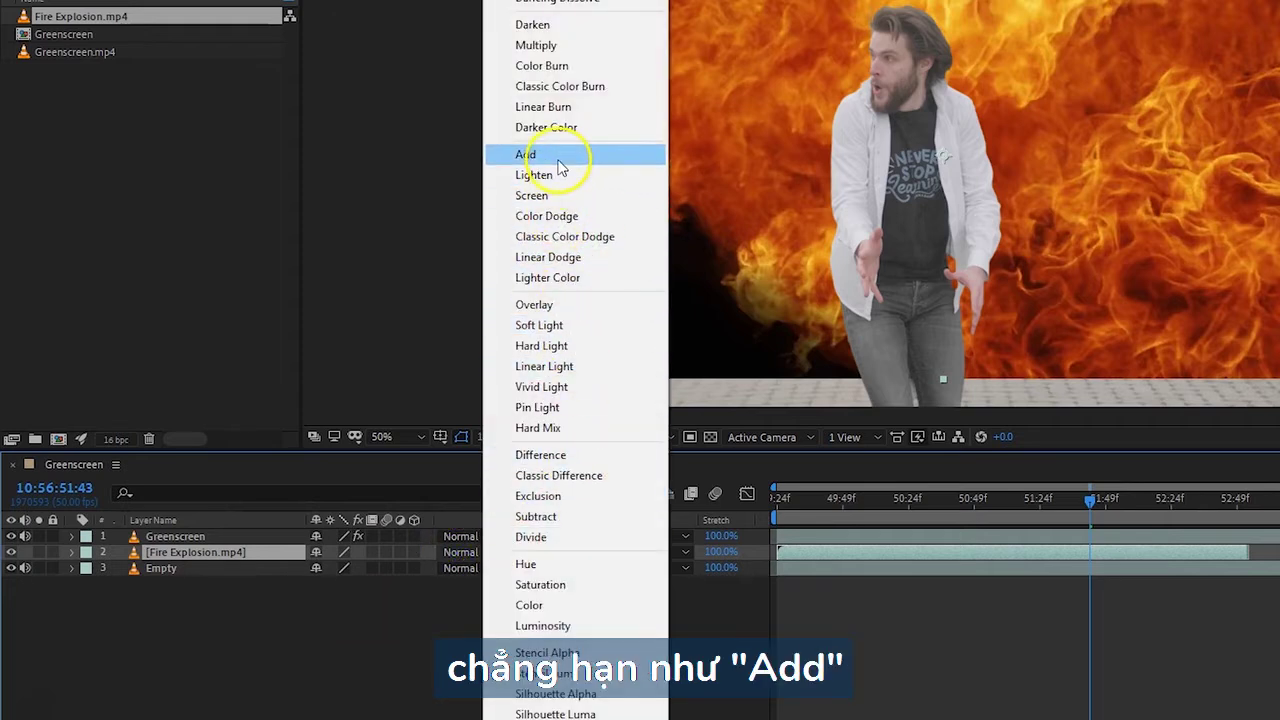
click(560, 154)
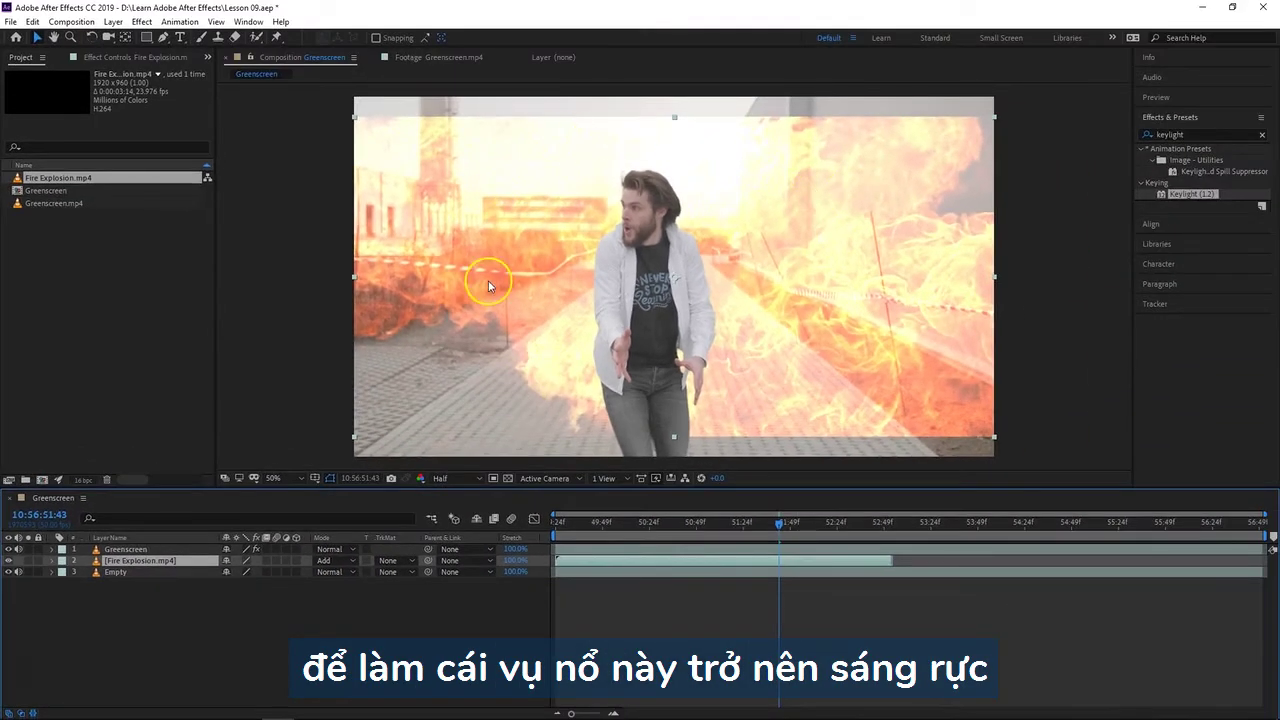
drag(994, 116, 1042, 91)
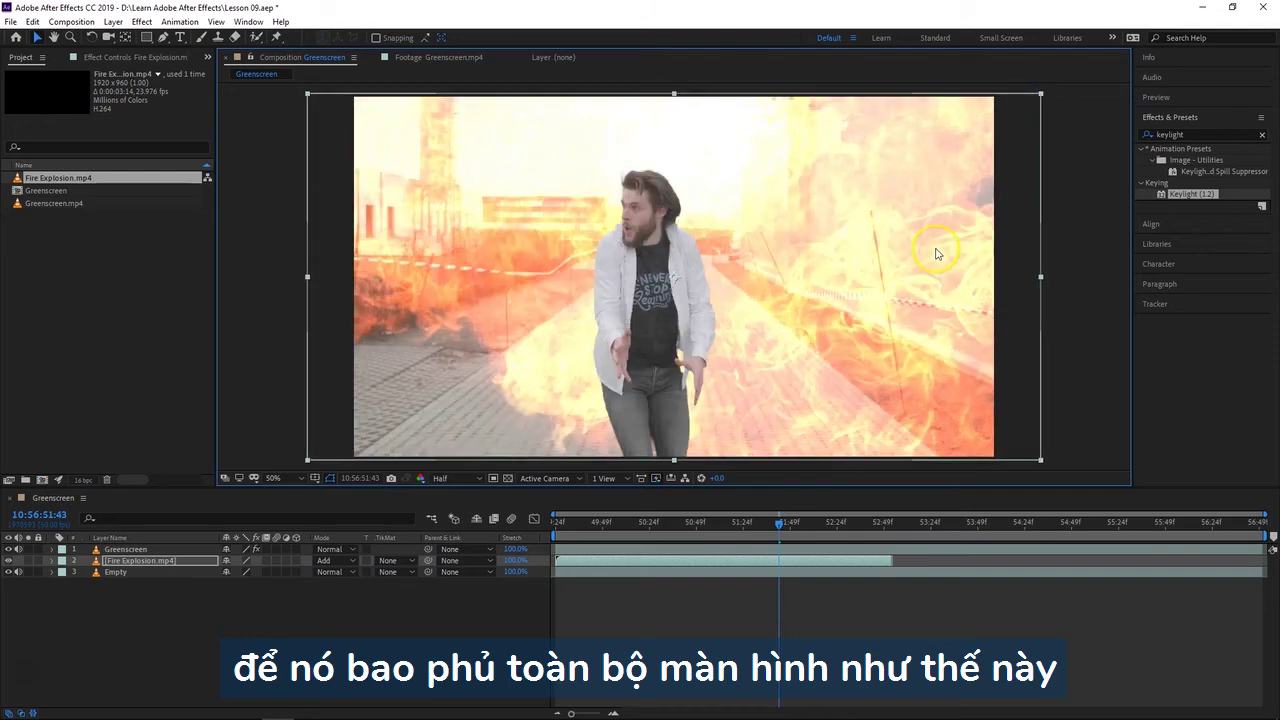
- Find the moment the man raises his arms, at 10:56:51:14, and start the Fire Explosion layer there
drag(779, 522, 744, 525)
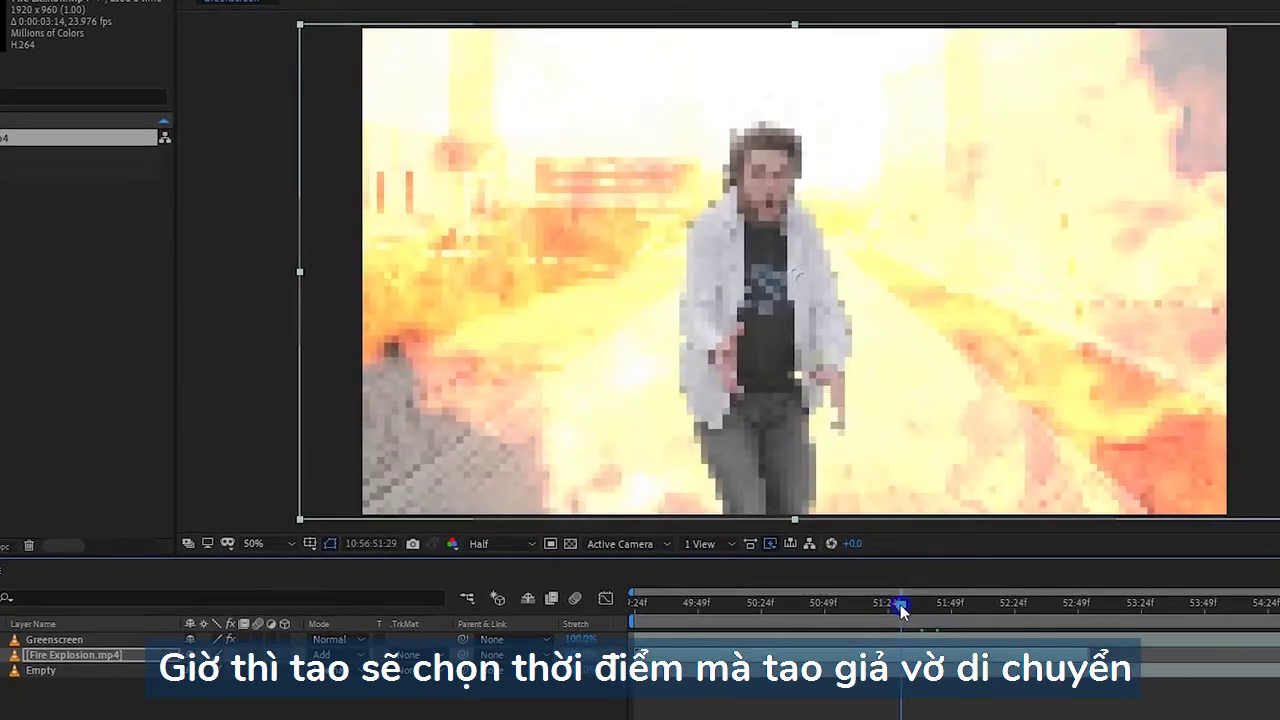
drag(888, 606, 881, 605)
click(869, 604)
click(858, 604)
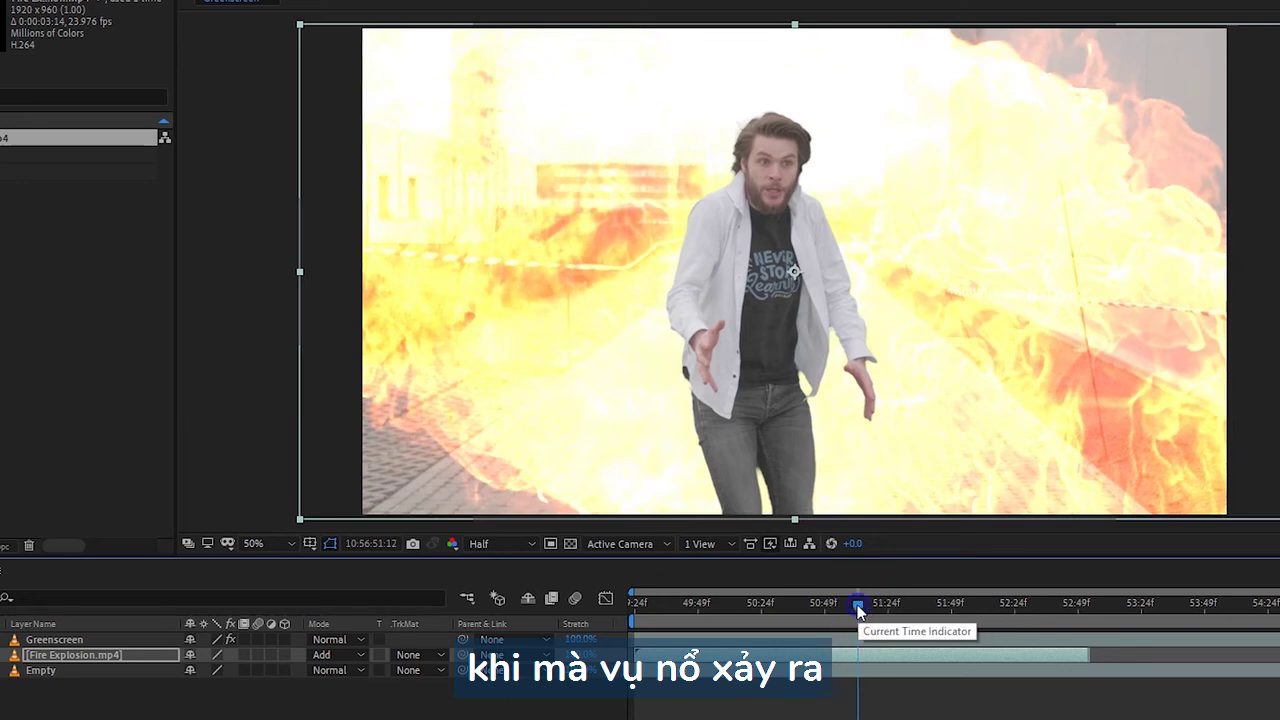
click(860, 605)
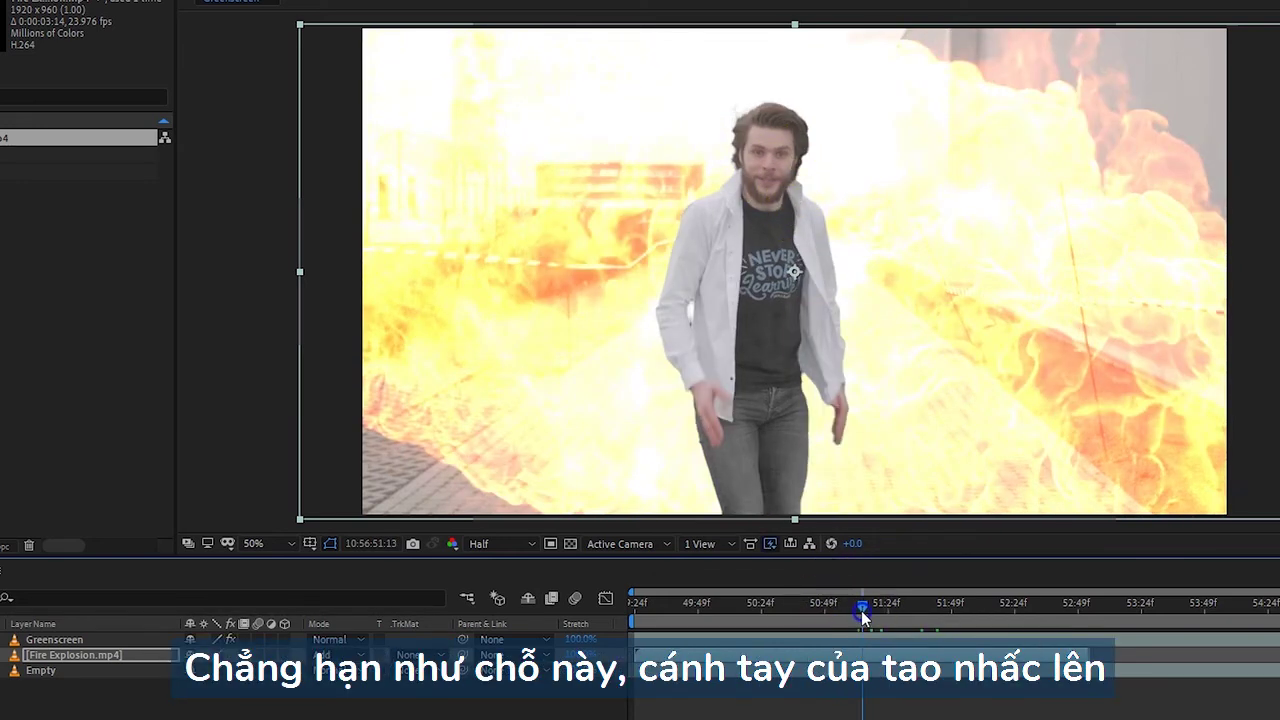
click(862, 605)
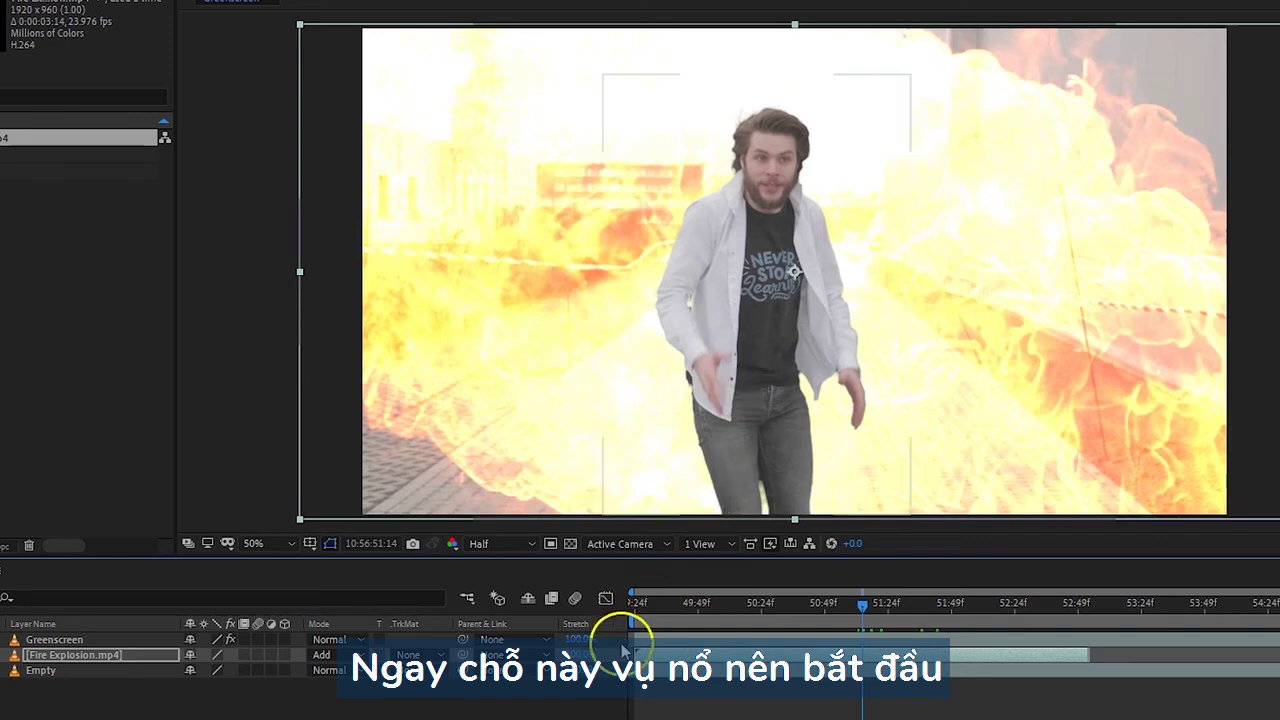
drag(665, 656, 878, 655)
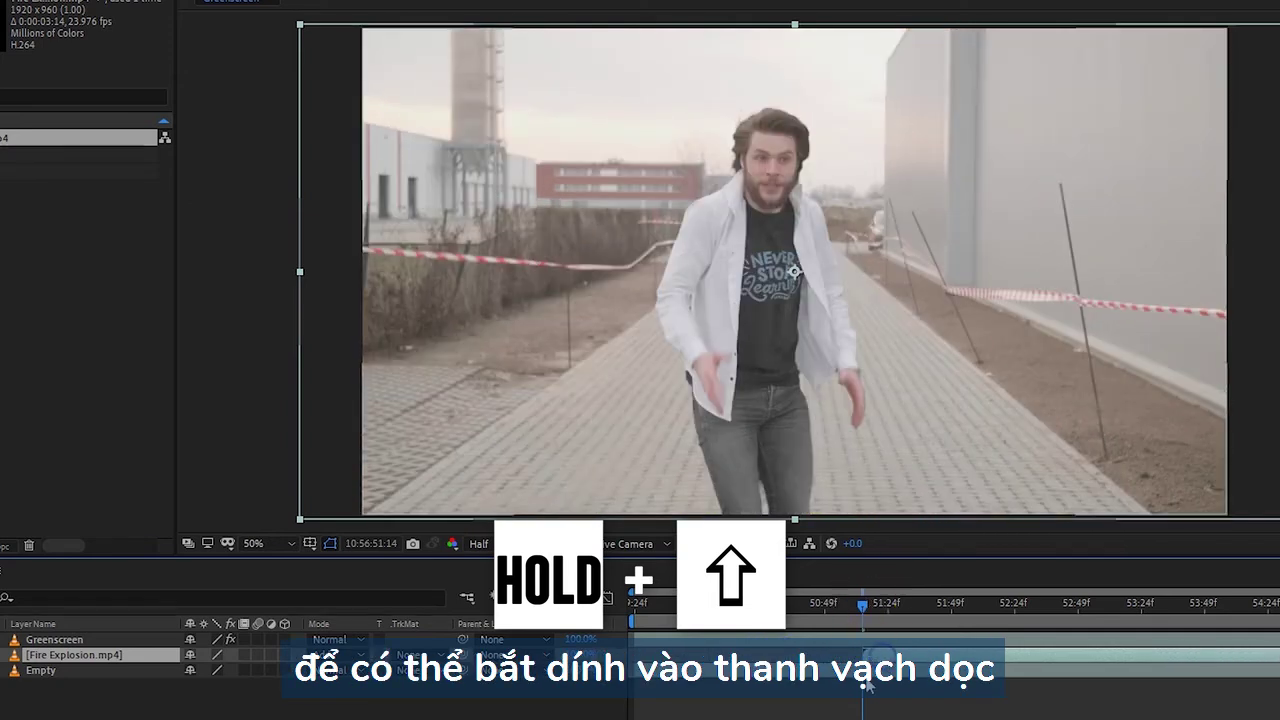
- Deselect the Fire Explosion layer and preview the composition from its start
click(868, 708)
drag(720, 604, 628, 608)
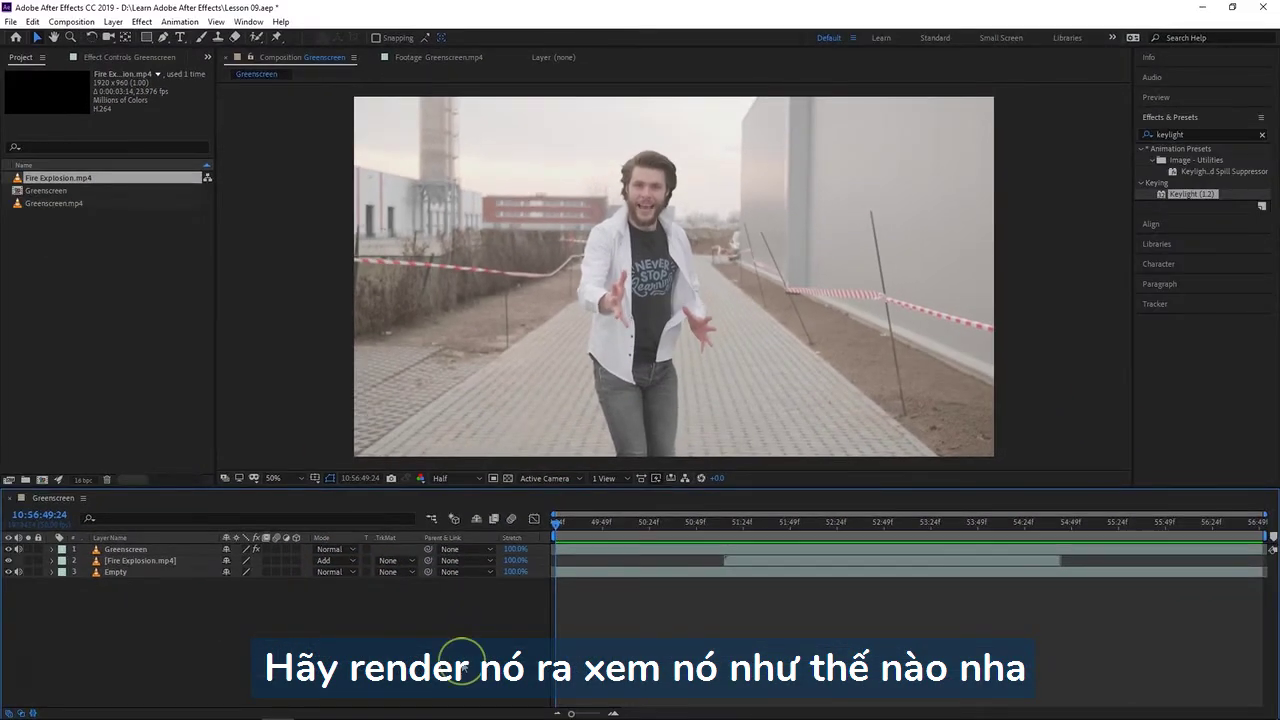
key(space)
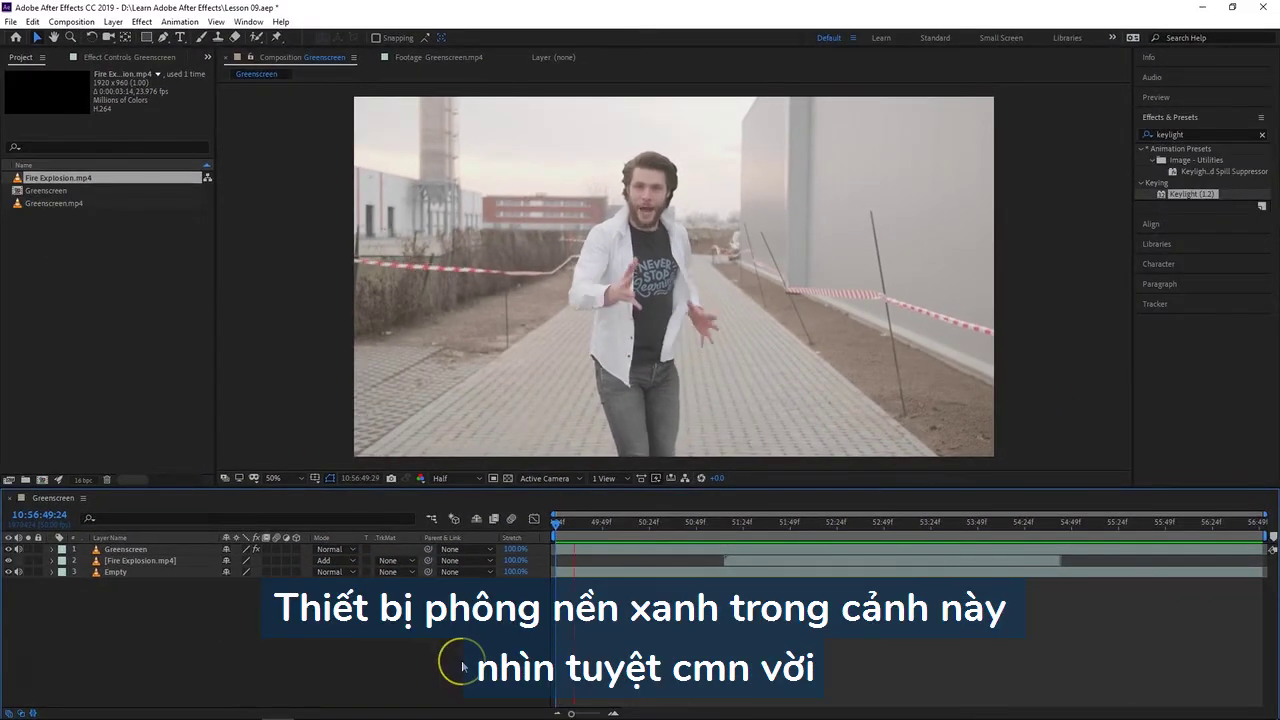